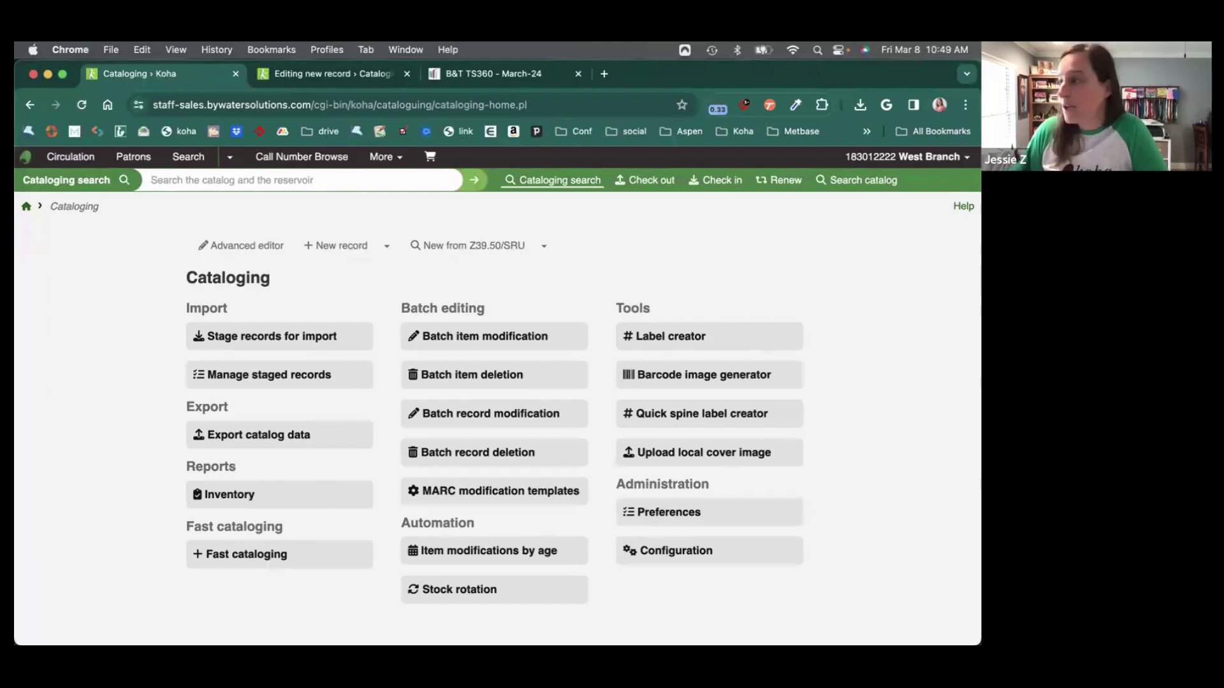
- Switch to the new record in the advanced cataloging editor and review its settings and framework choices
key(ctrl+Tab)
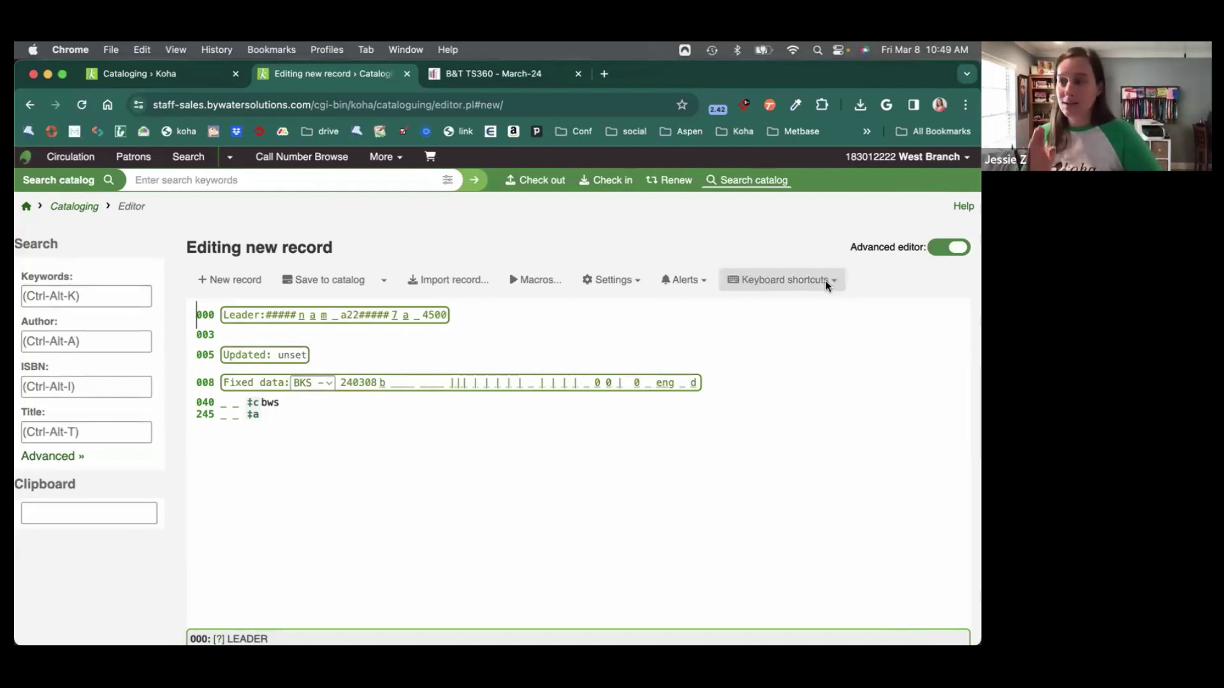
drag(851, 247, 928, 254)
scroll(927, 253, up, 1)
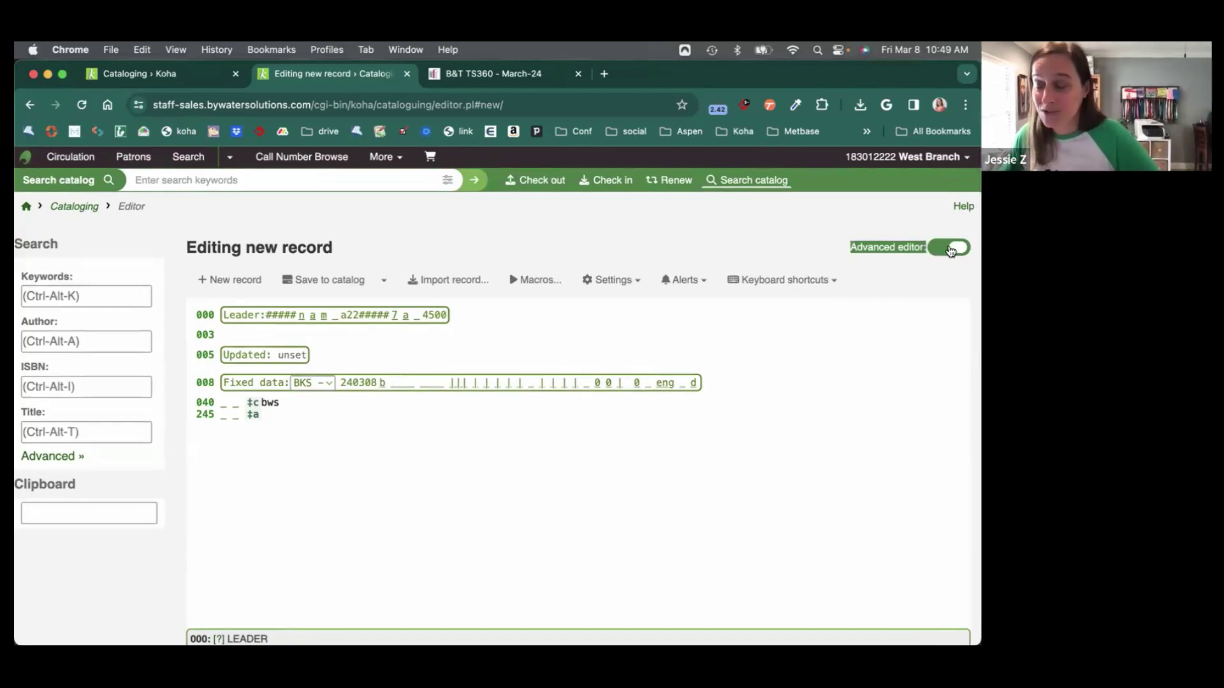
click(637, 281)
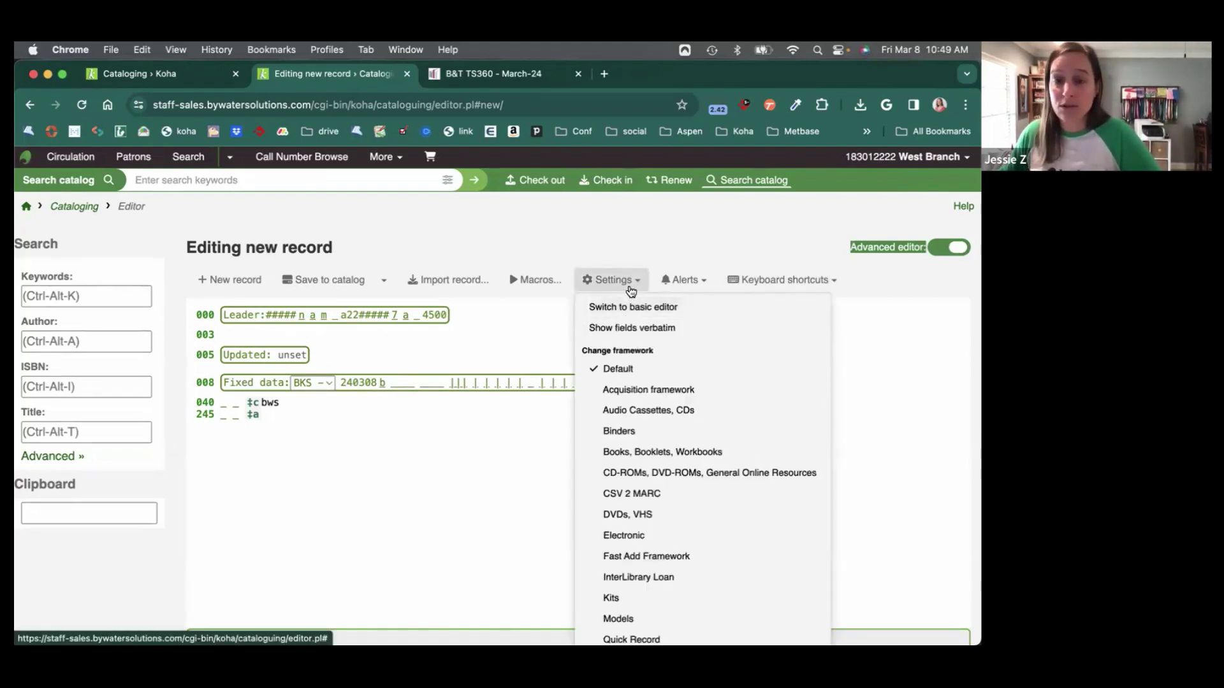
click(633, 281)
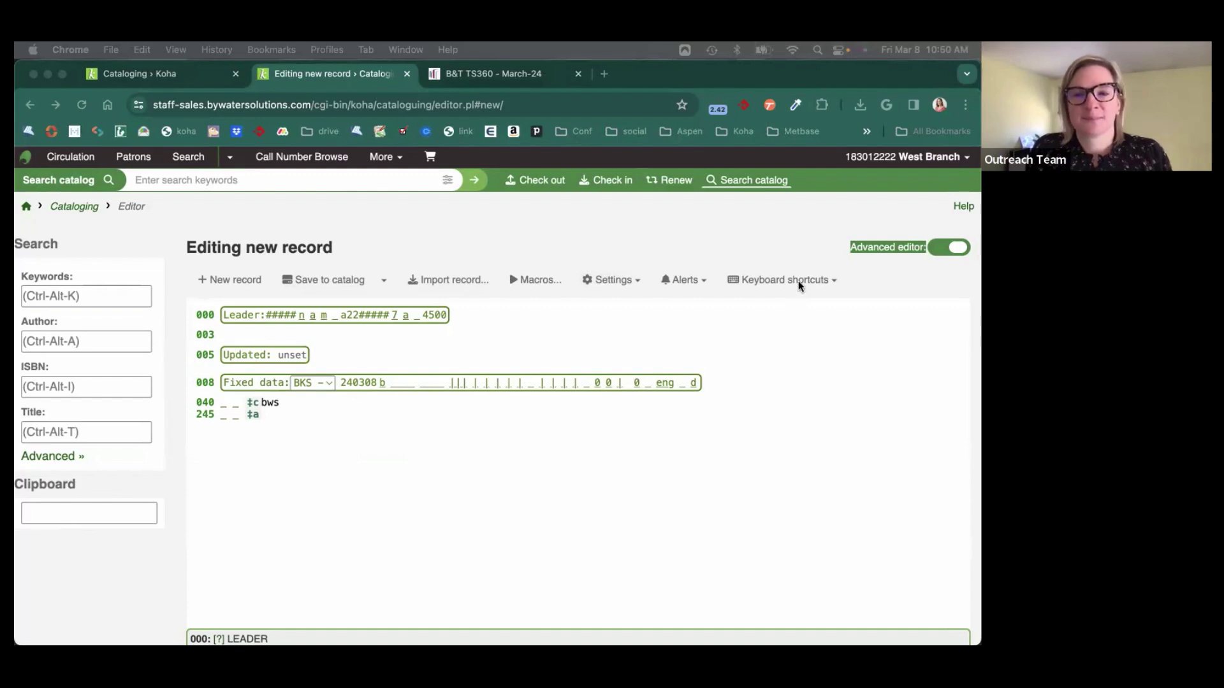
- Review the supported keyboard shortcuts and the page for redefining them, then return to the record editor
click(825, 282)
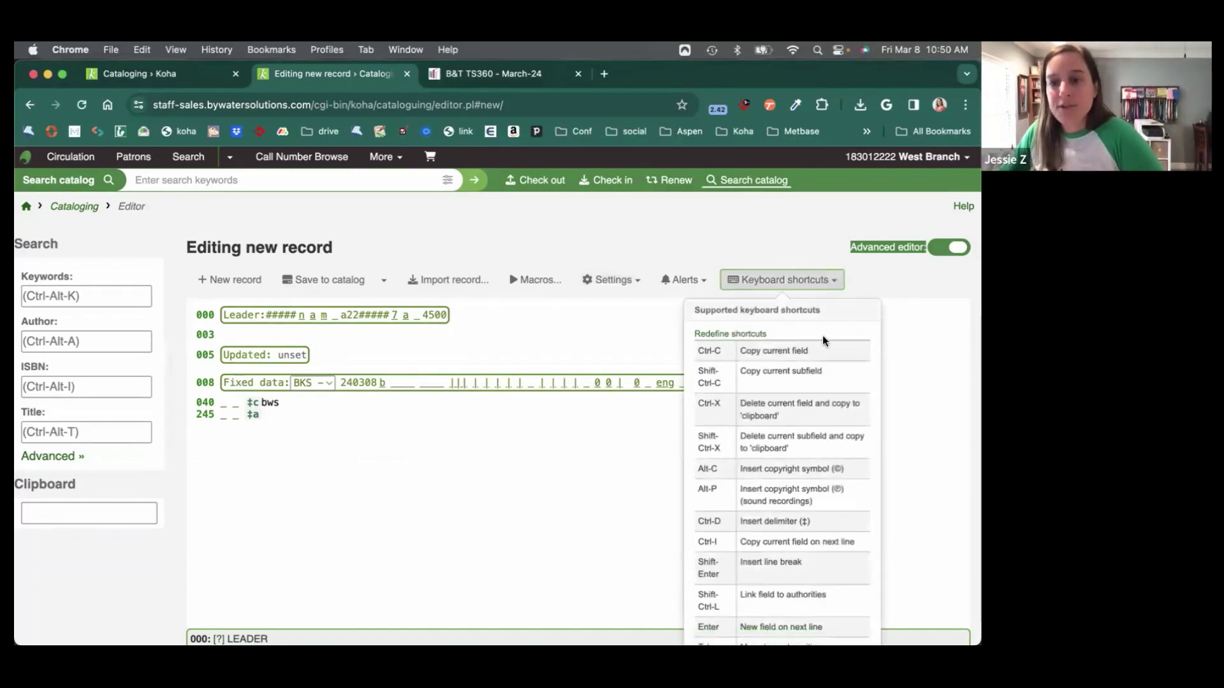
scroll(822, 381, down, 2)
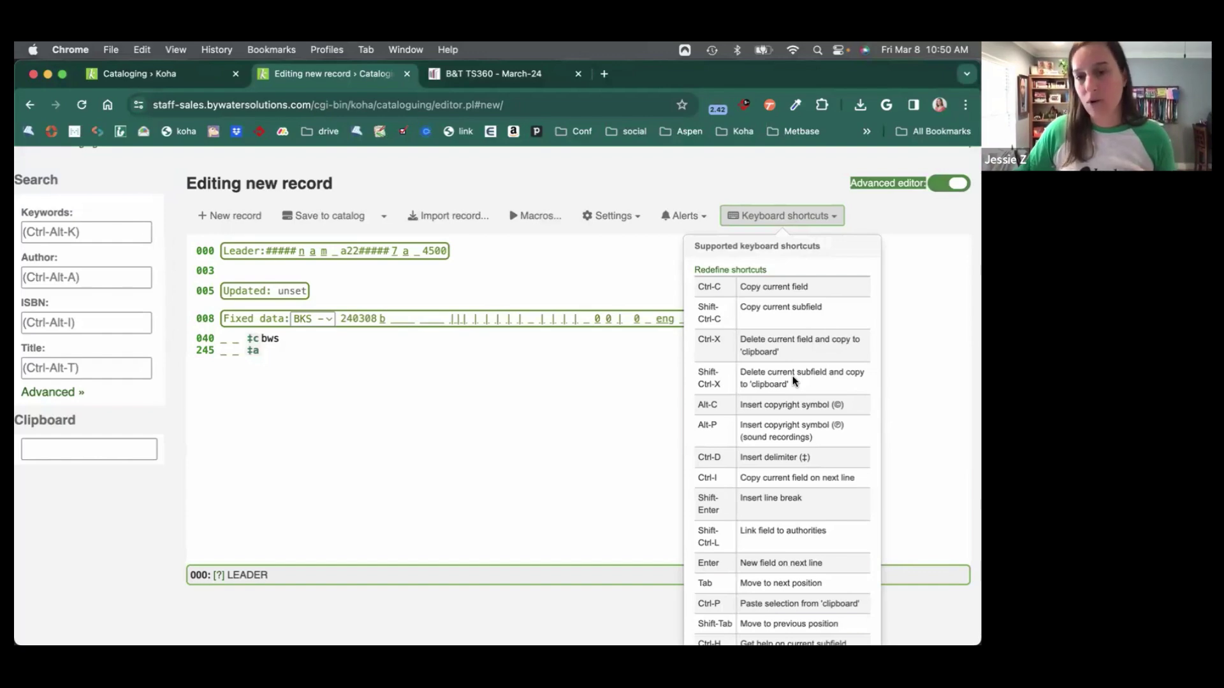
scroll(793, 376, down, 1)
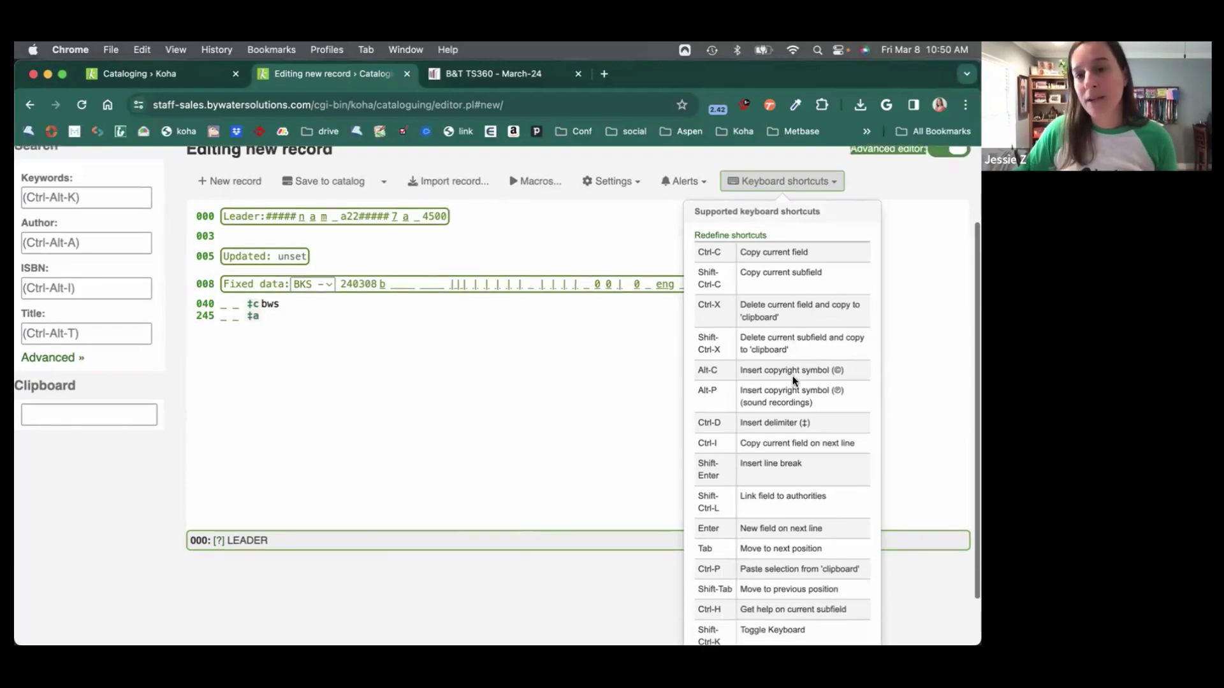
click(738, 238)
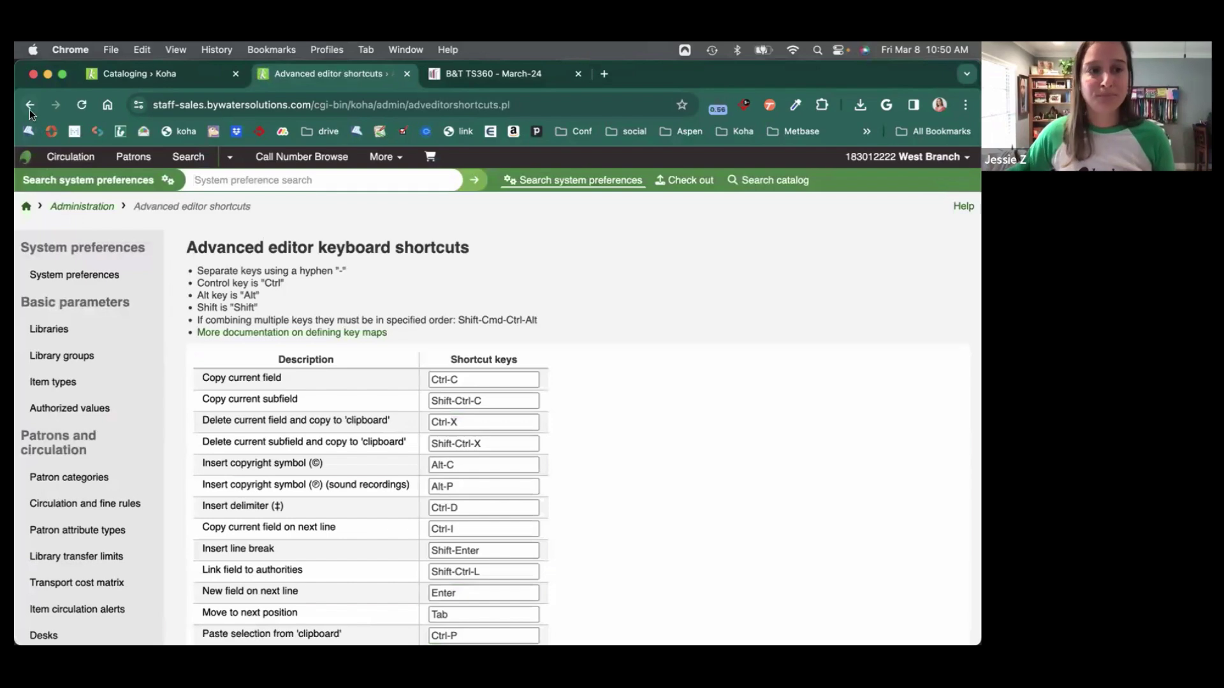
click(30, 108)
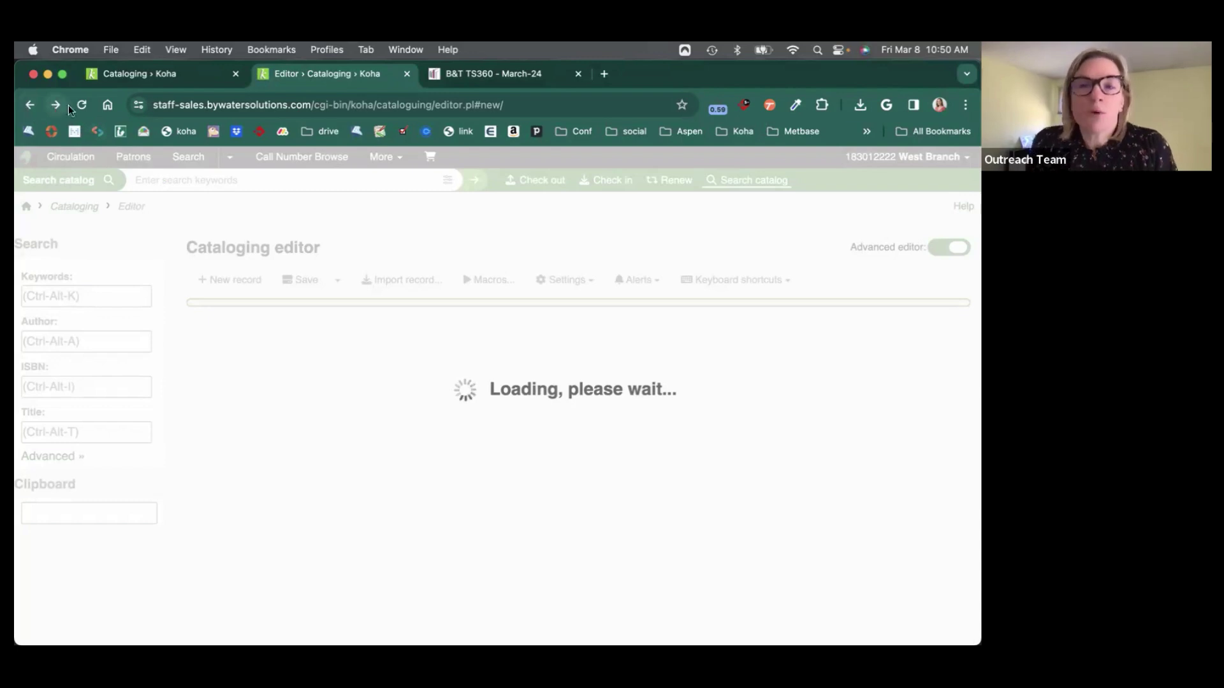
- Check the editor's previous alerts and set the editor font to DejaVu Sans Mono
click(684, 281)
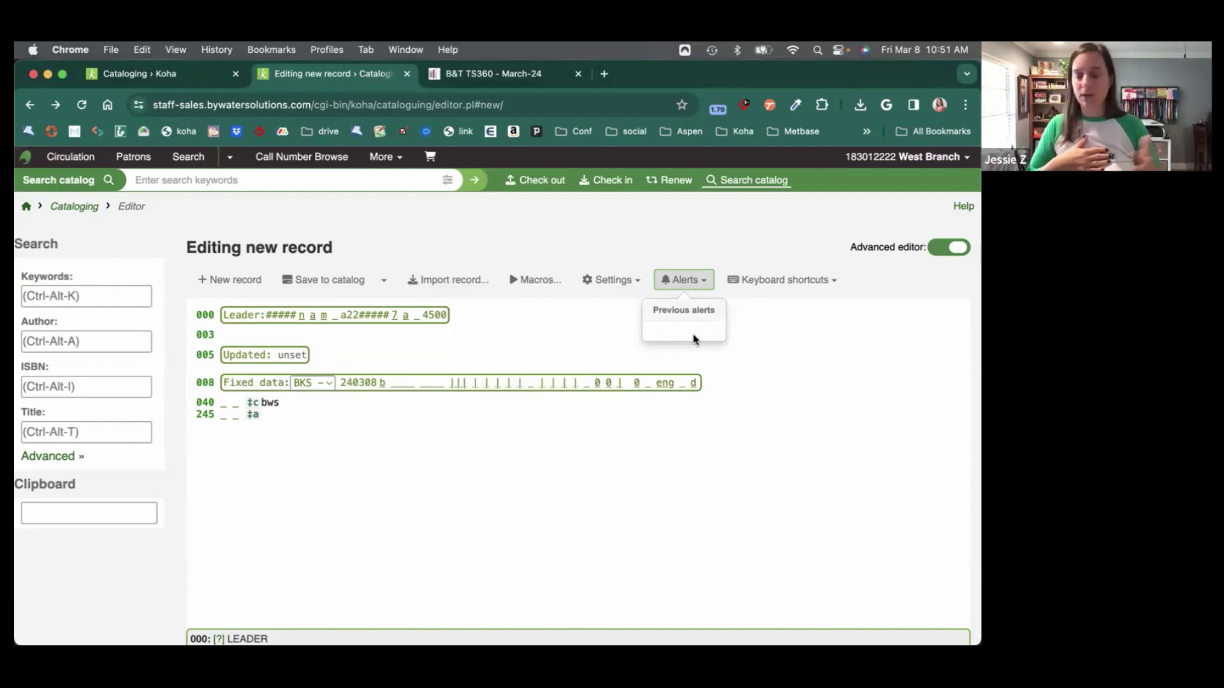
click(702, 284)
click(624, 284)
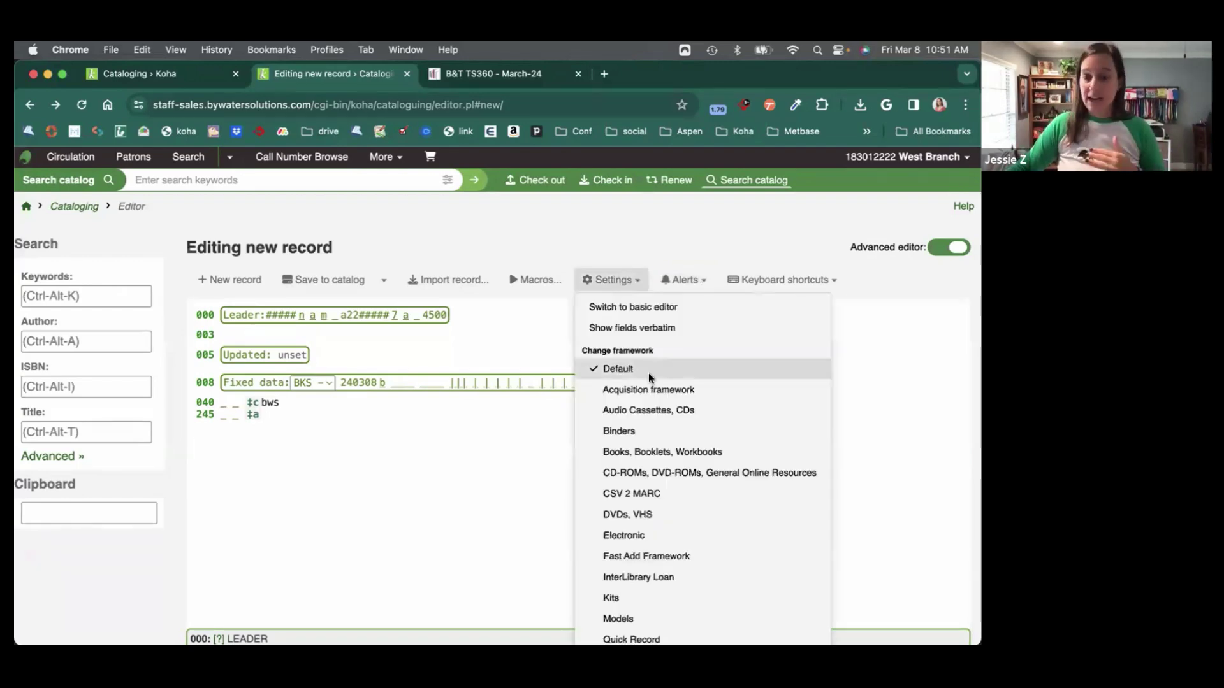
scroll(645, 320, down, 3)
scroll(649, 442, down, 5)
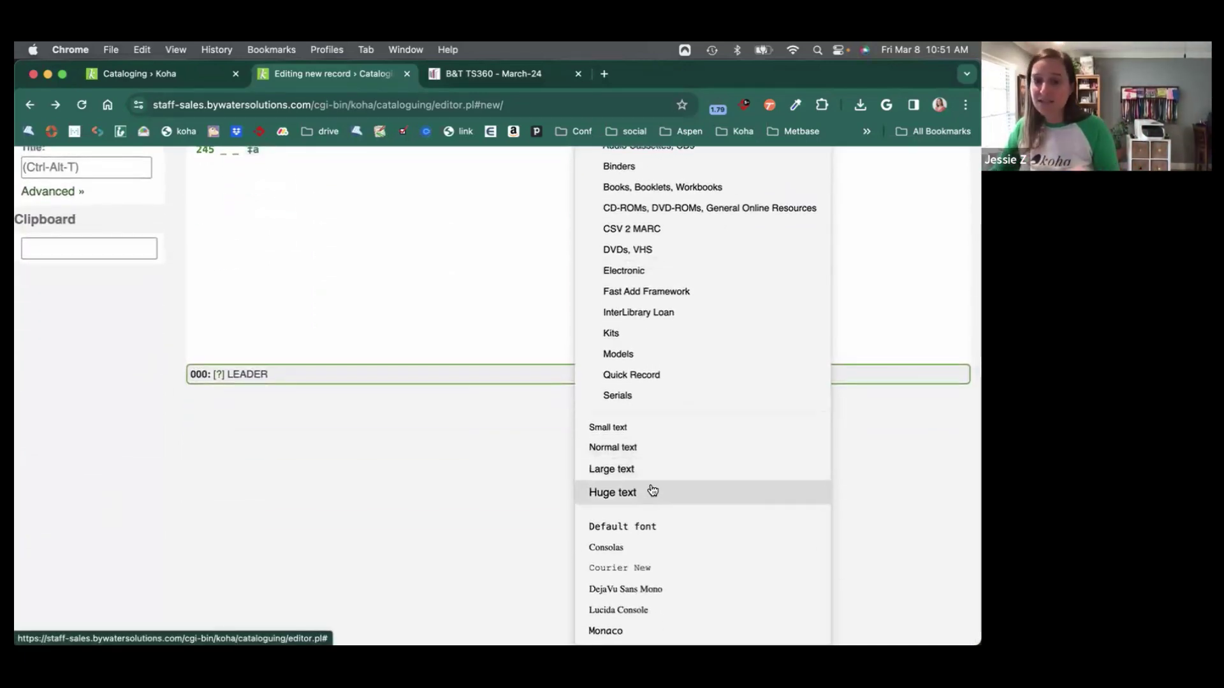
click(647, 588)
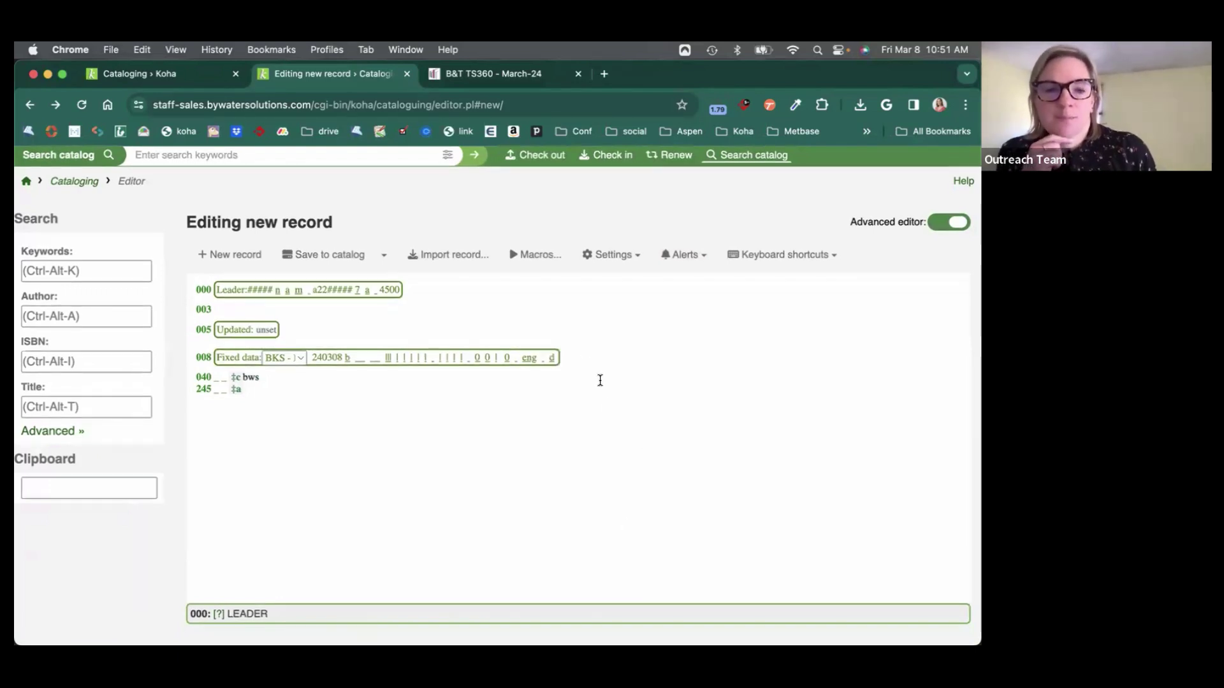
- Run the public 942 macro on the blank record and set the 942 ‡c item type to New Books
click(539, 256)
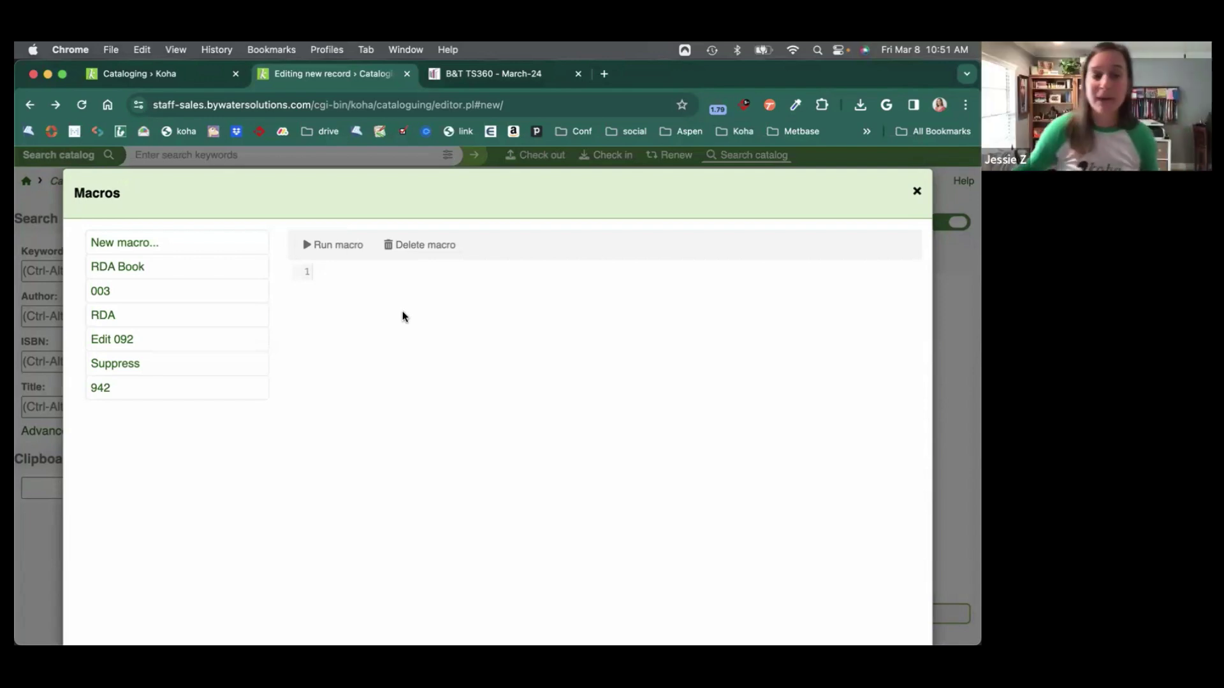
click(106, 394)
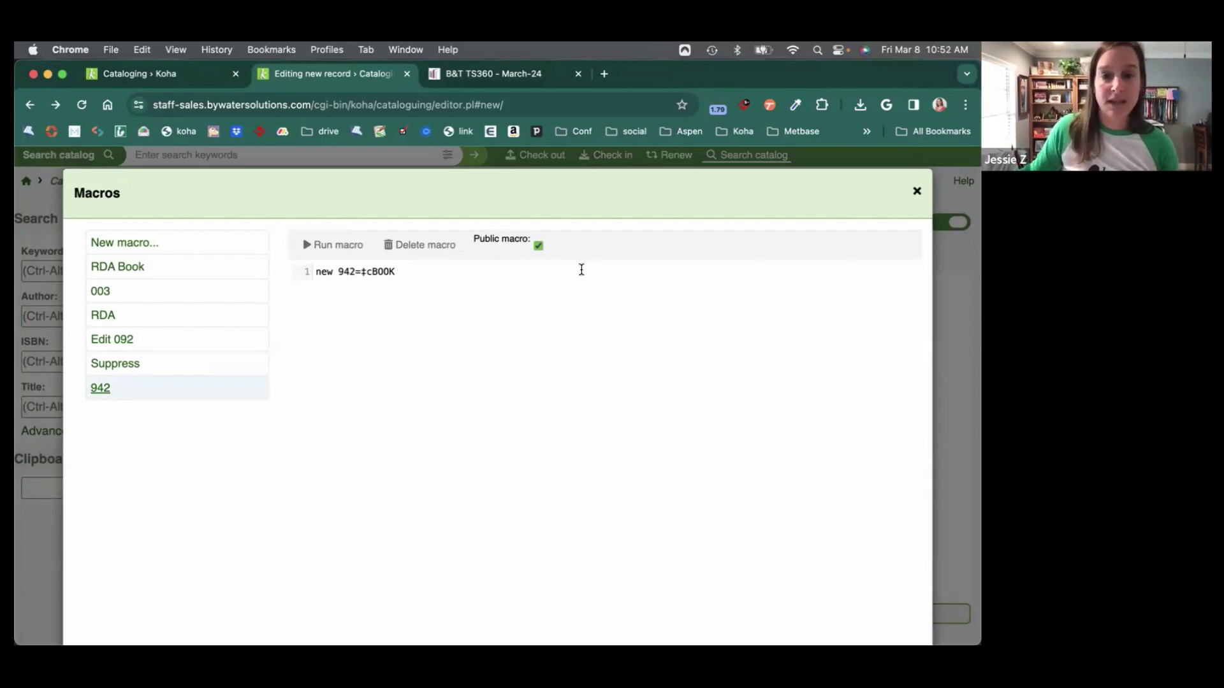
drag(477, 240, 524, 242)
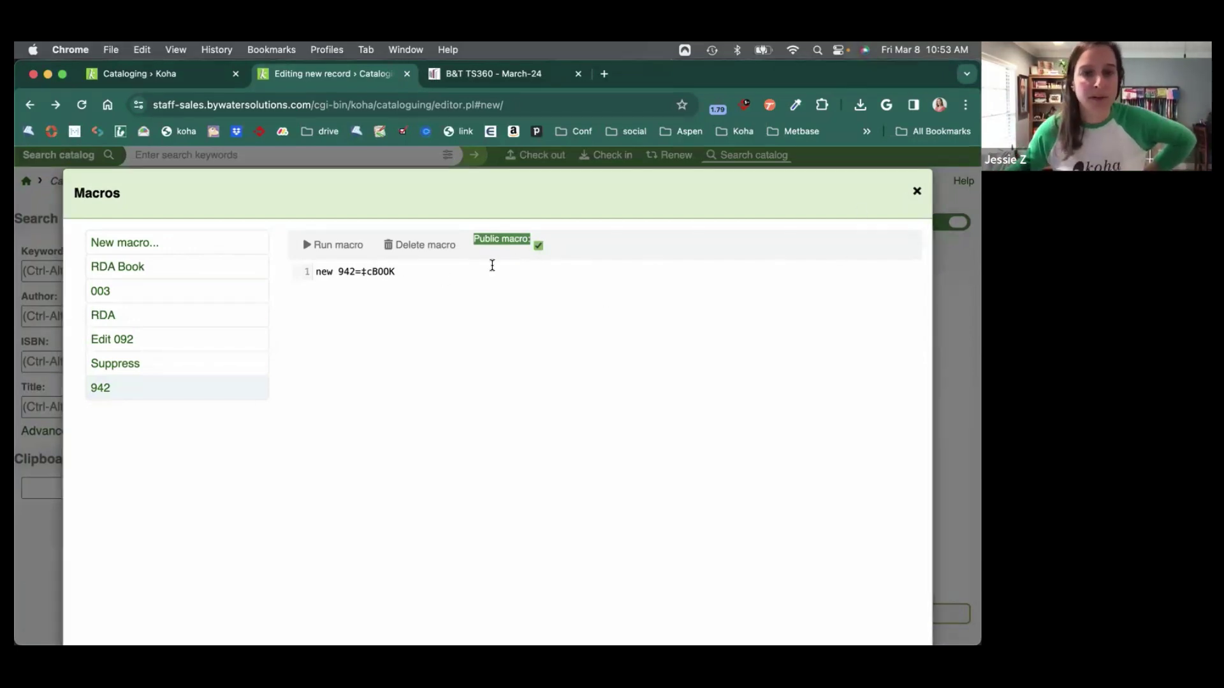
click(328, 247)
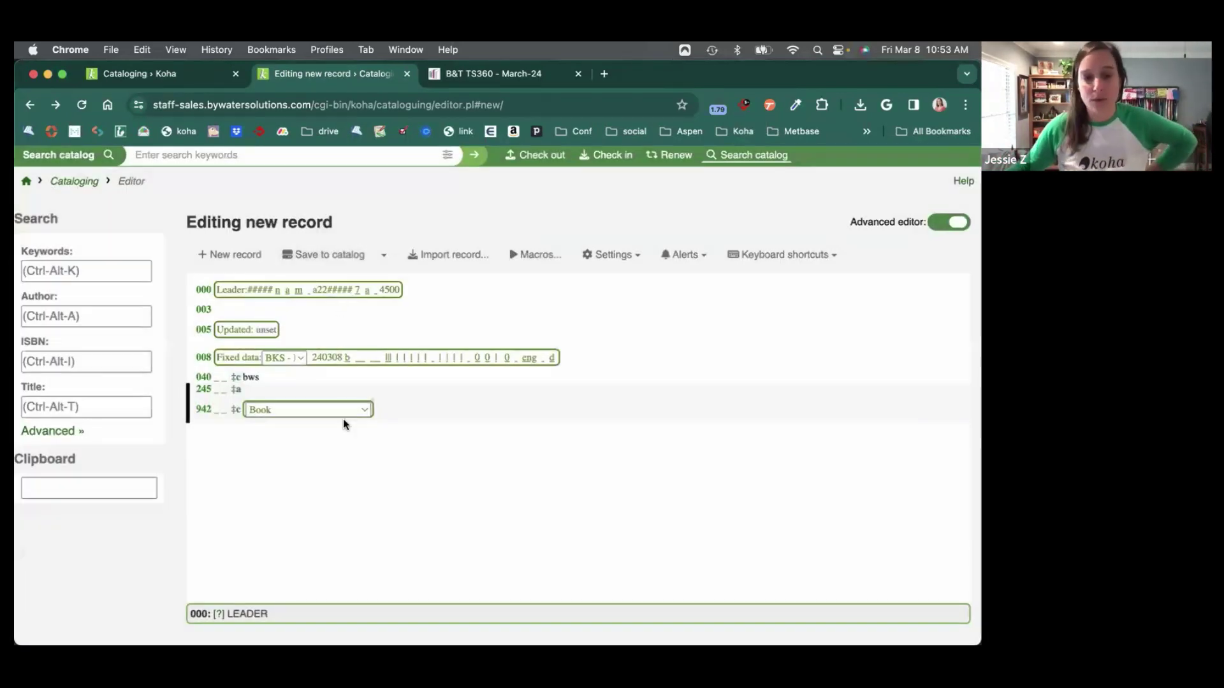
click(359, 411)
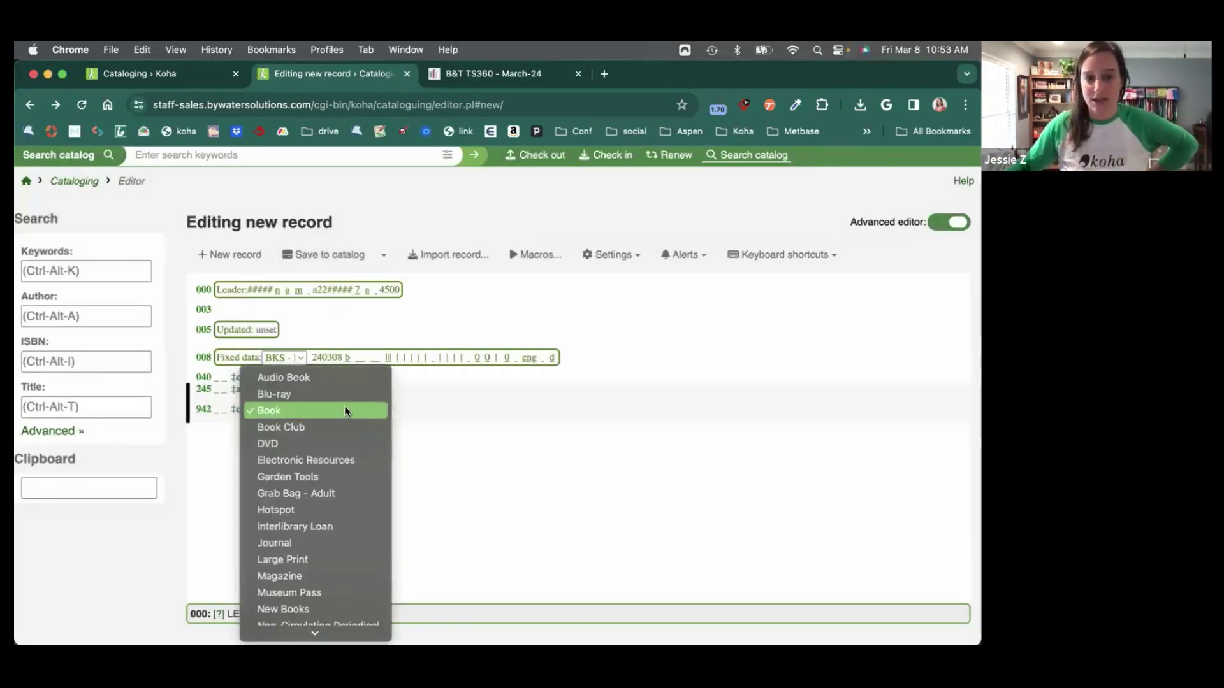
click(338, 608)
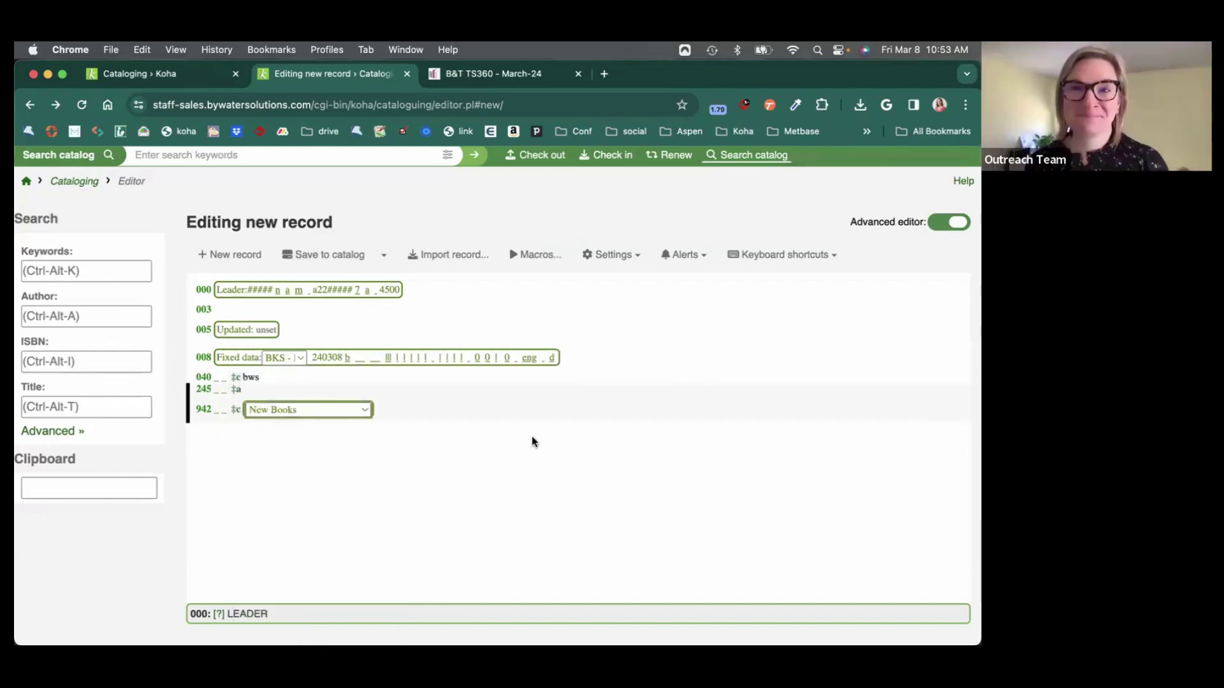
- Import the MARC file MRC20240308104335.mrc from Downloads and run the 942 macro on the imported record
click(462, 255)
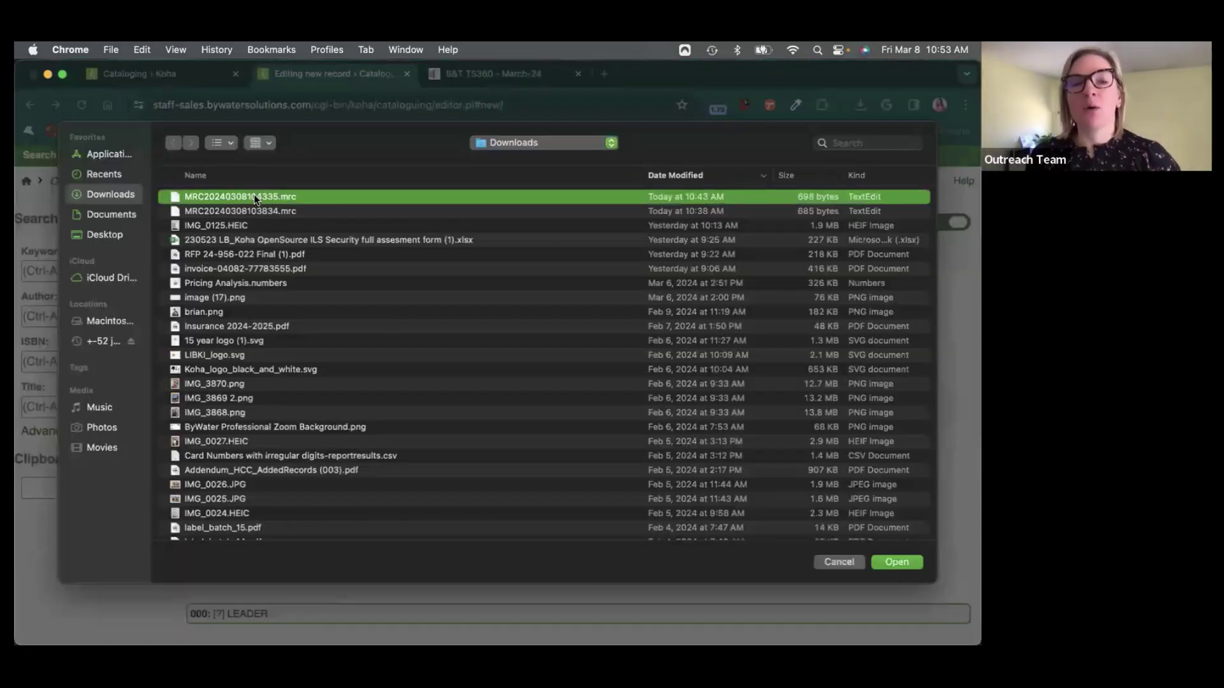
click(889, 563)
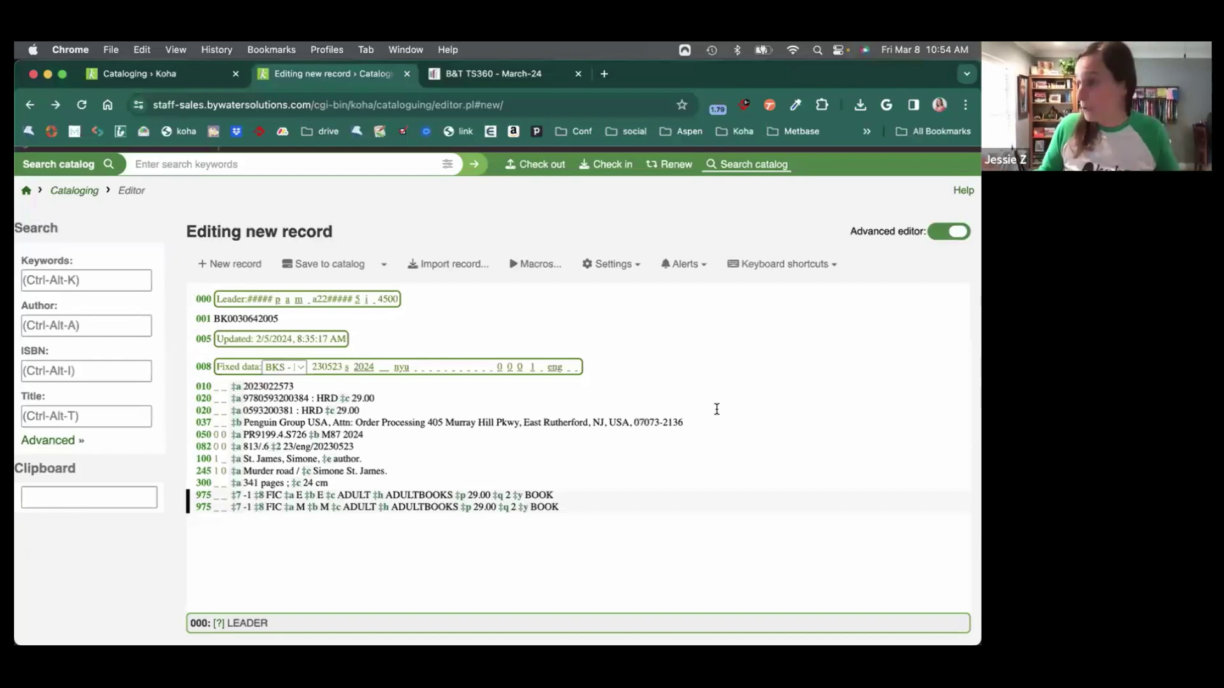
click(538, 265)
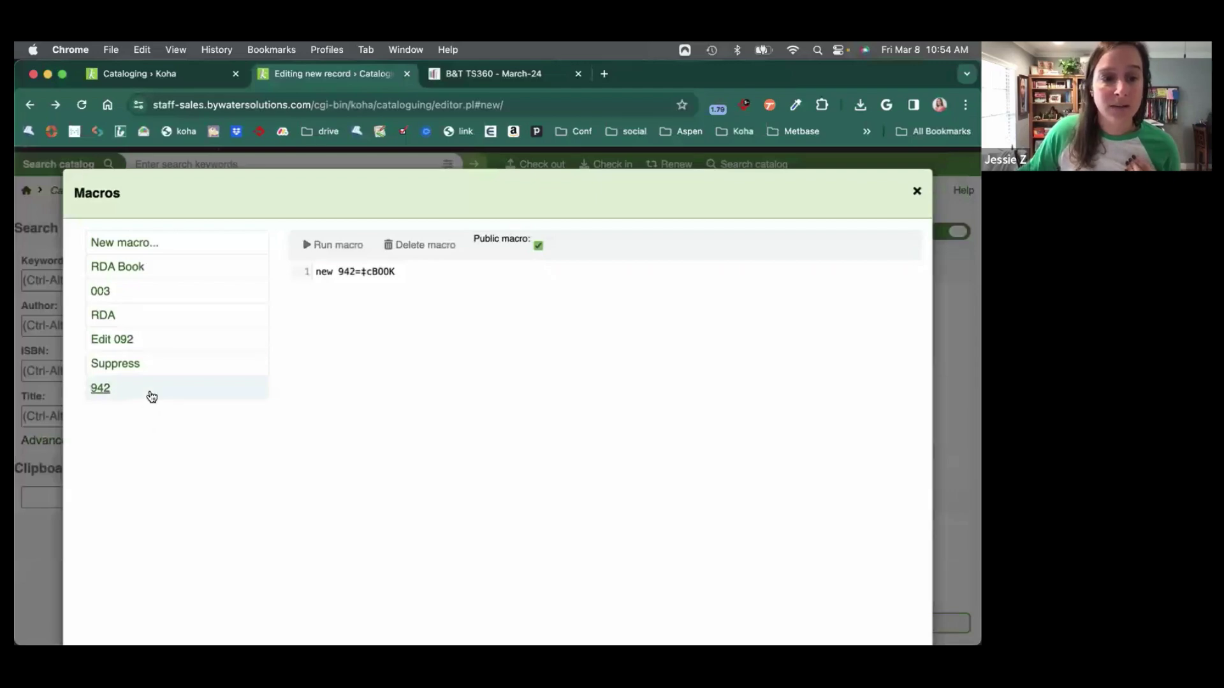
click(332, 245)
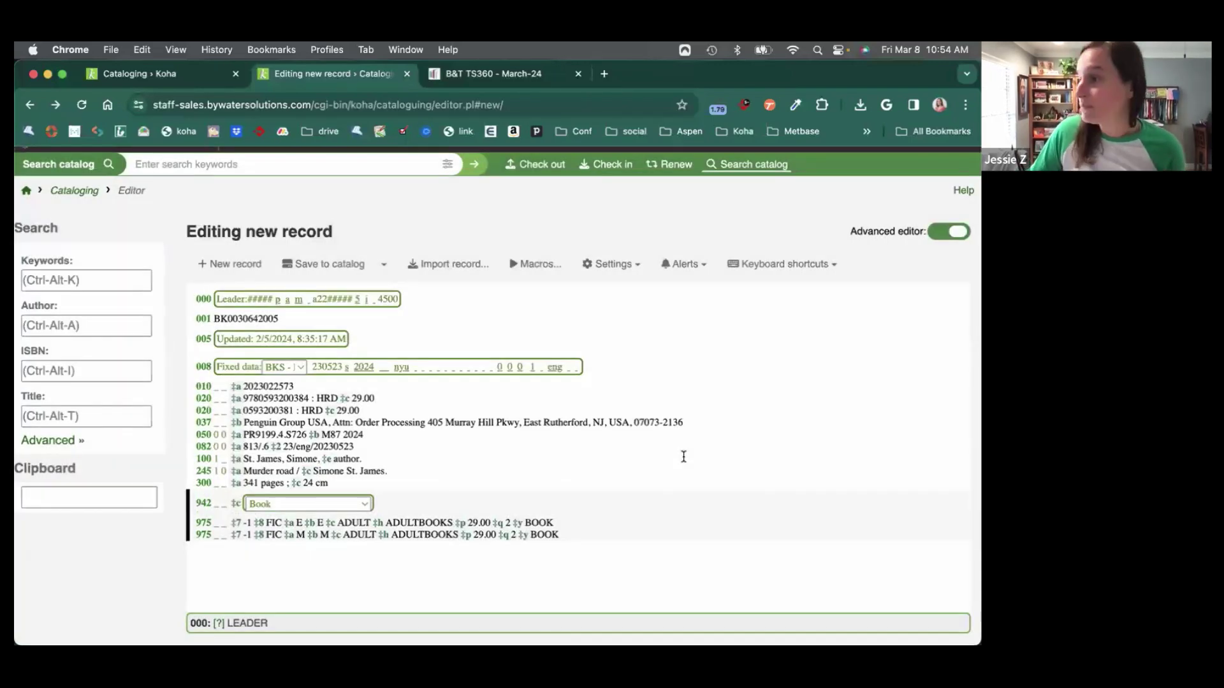
- Set the 942 ‡c item type of the imported Murder road record to New Books
click(301, 502)
scroll(304, 561, down, 3)
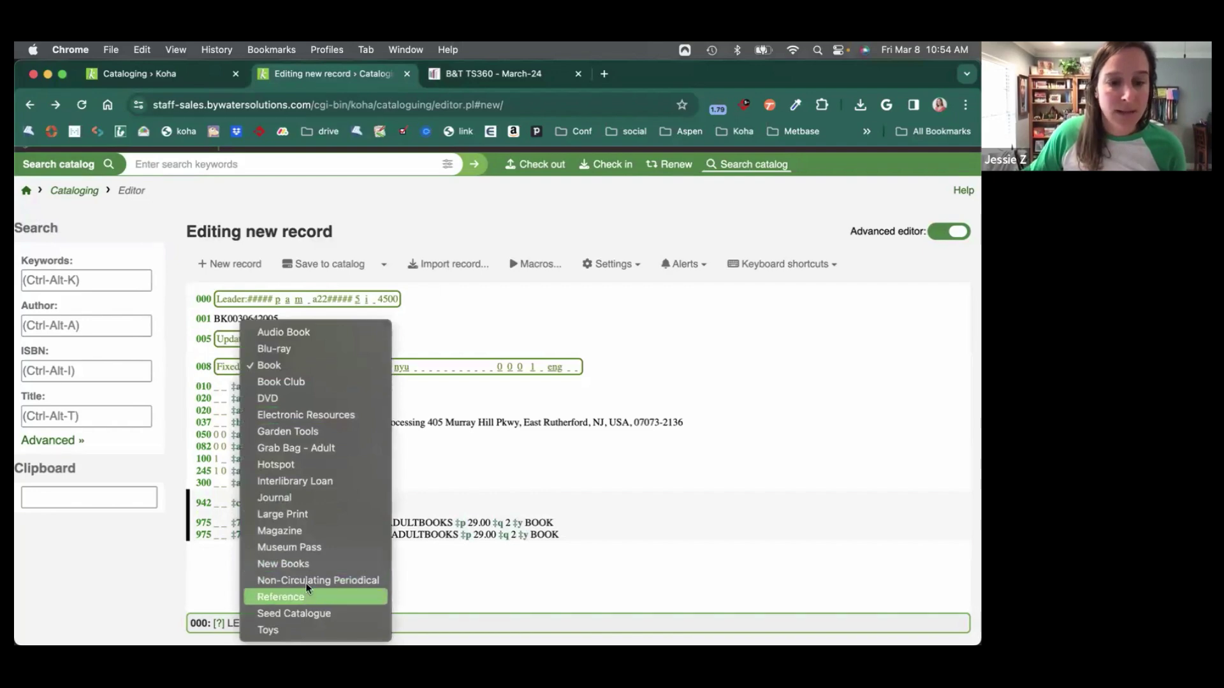
click(305, 565)
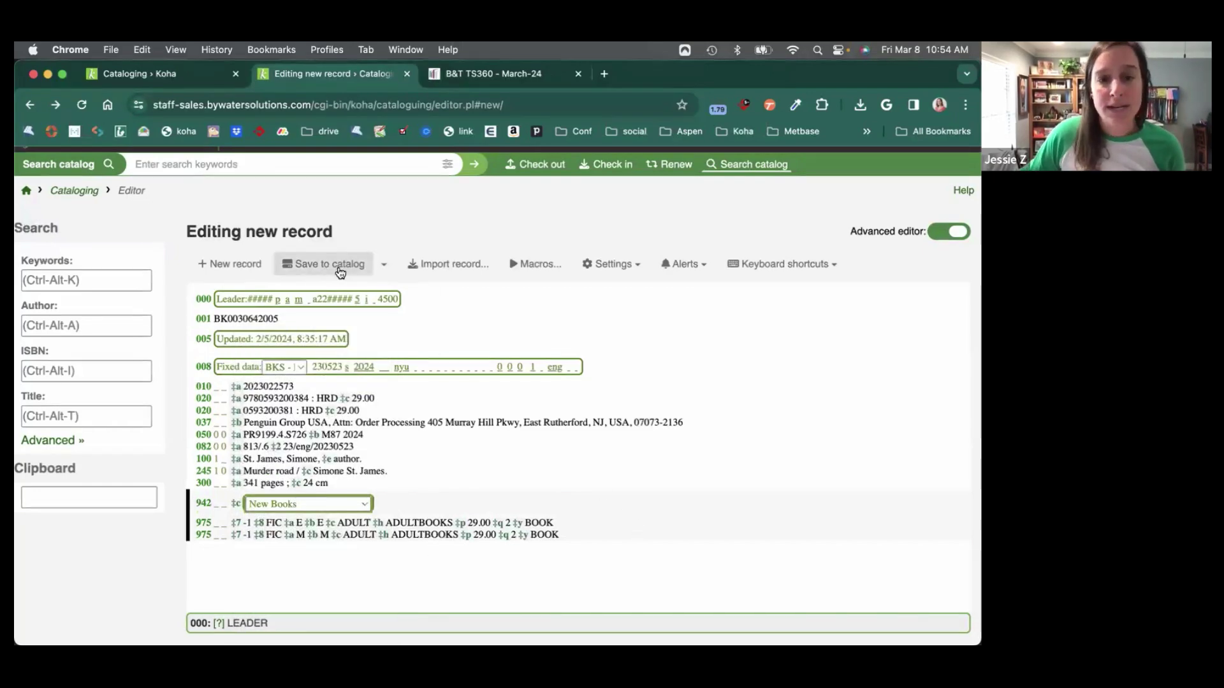
- Try to save the imported record to the catalog and dismiss the resulting message
click(384, 265)
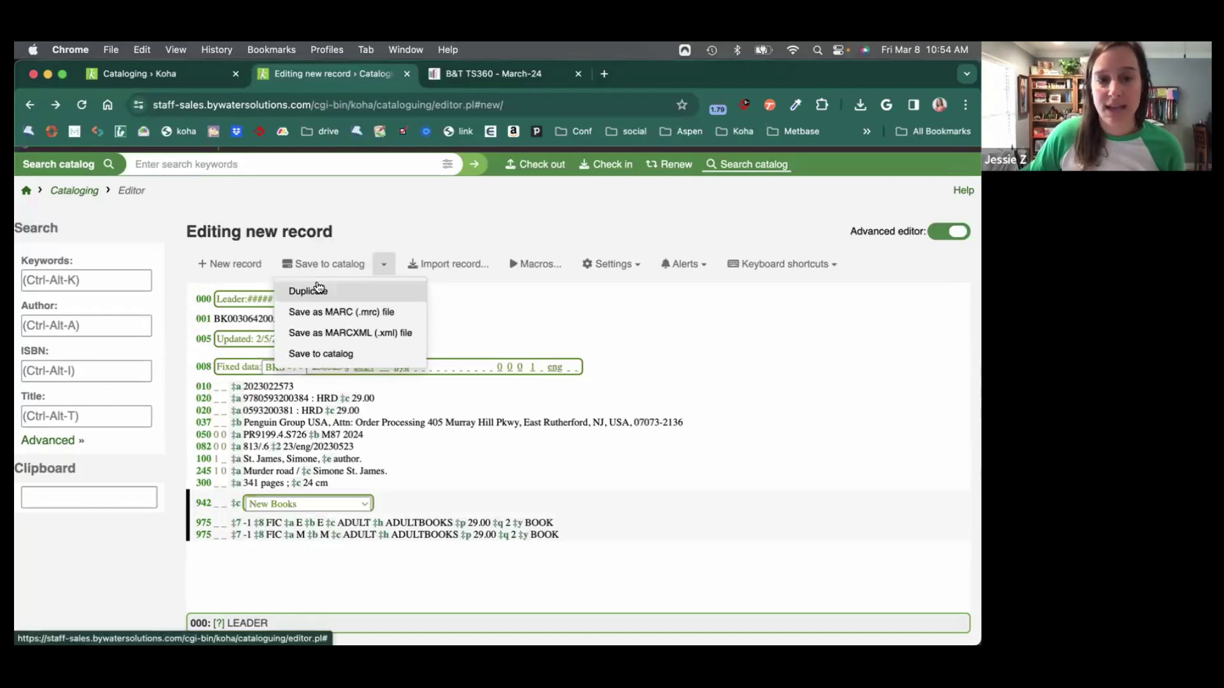
click(343, 356)
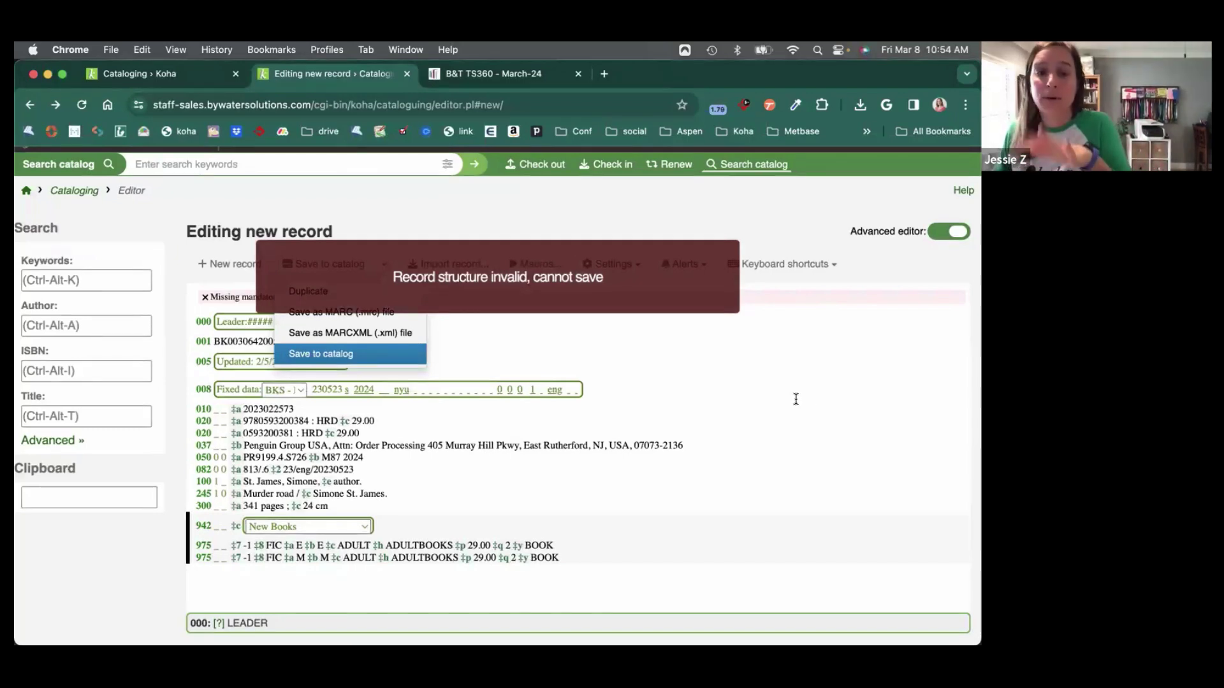
click(798, 388)
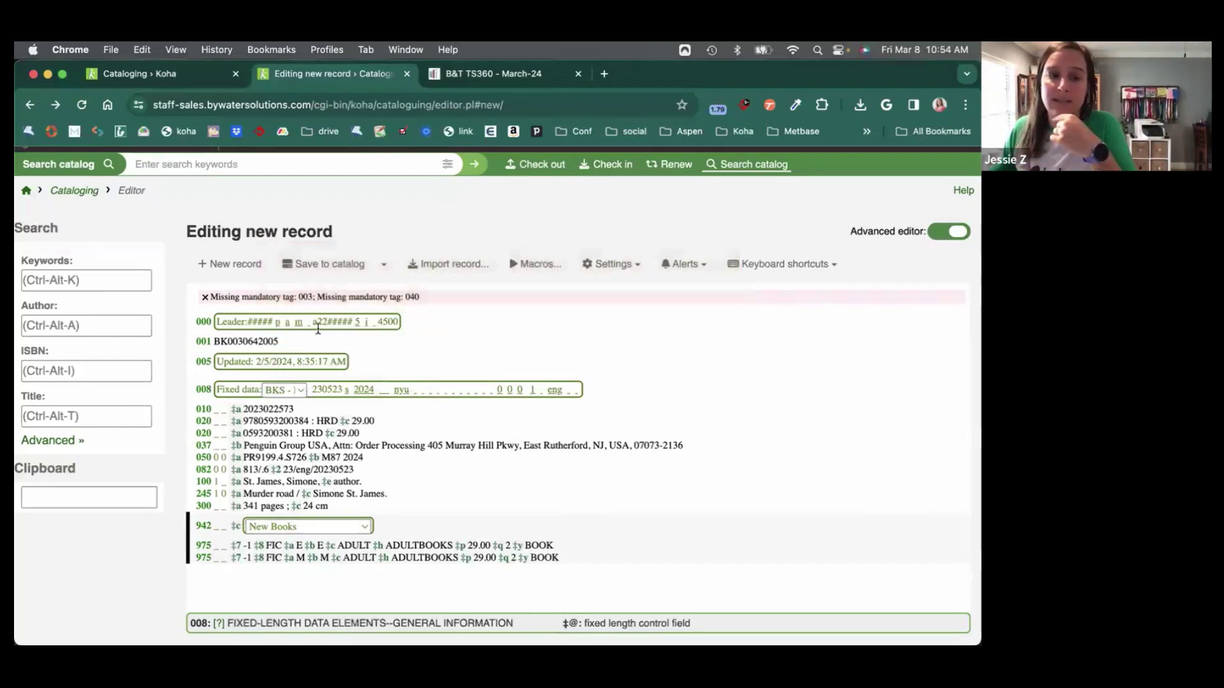
- Add a 003 control number identifier field with the value BWS below field 001
click(302, 341)
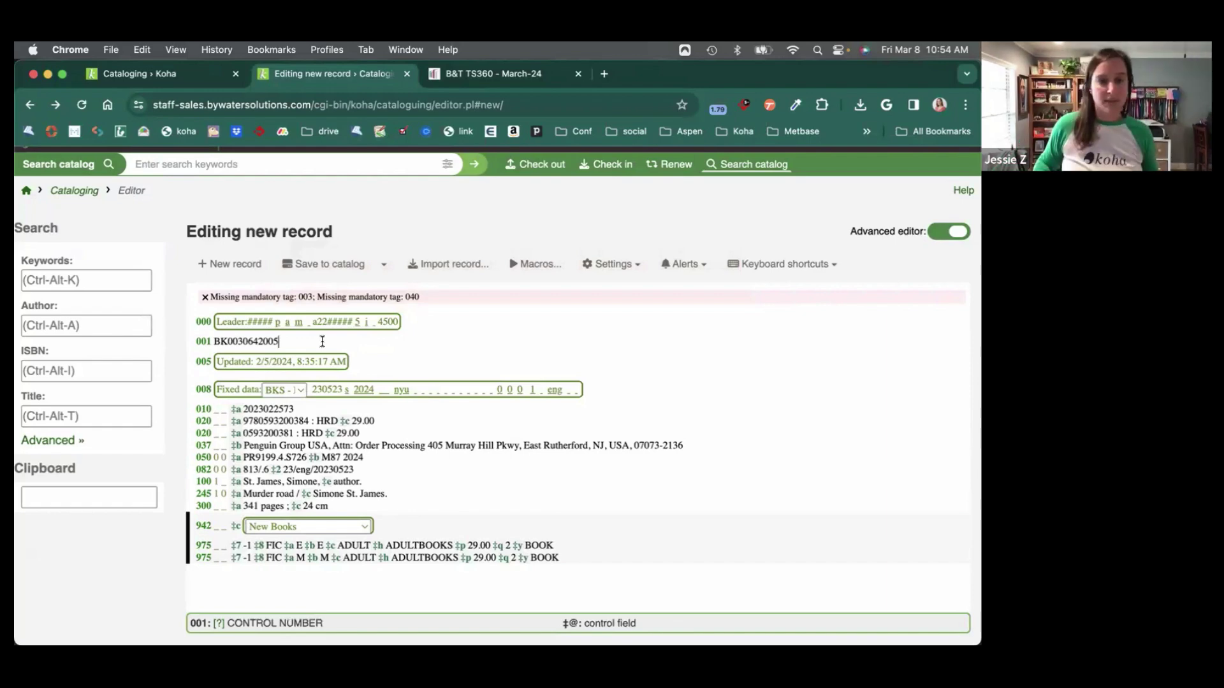
key(Return)
text(003)
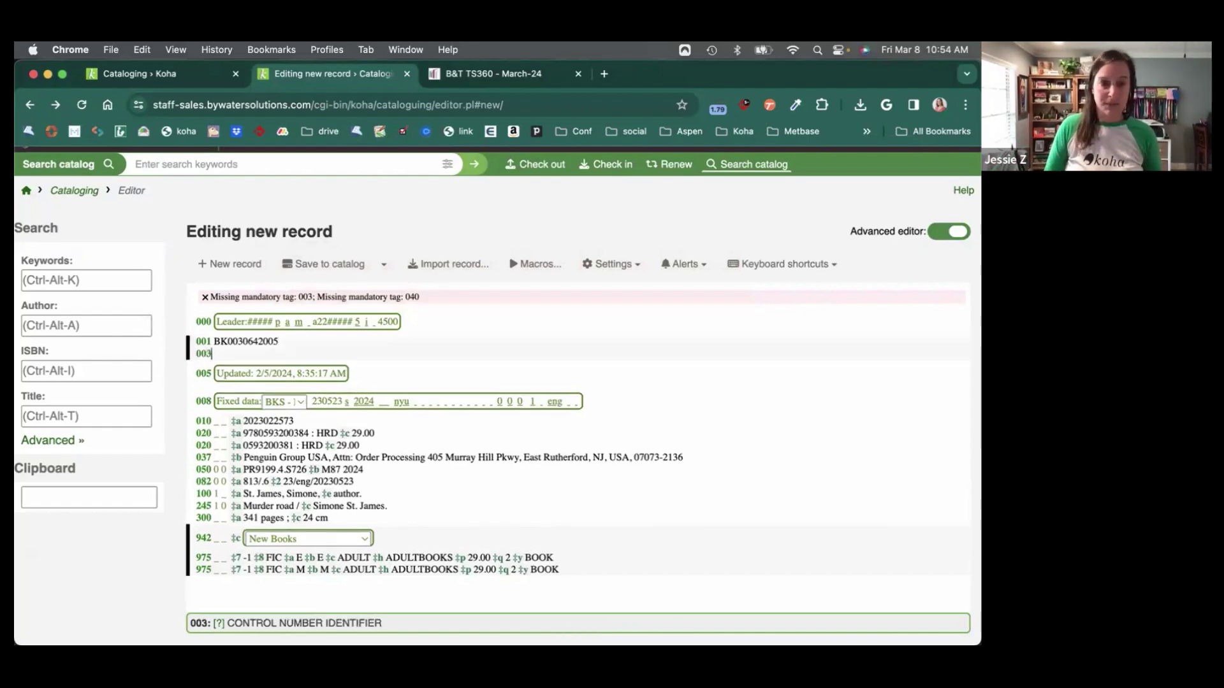
text( BWS)
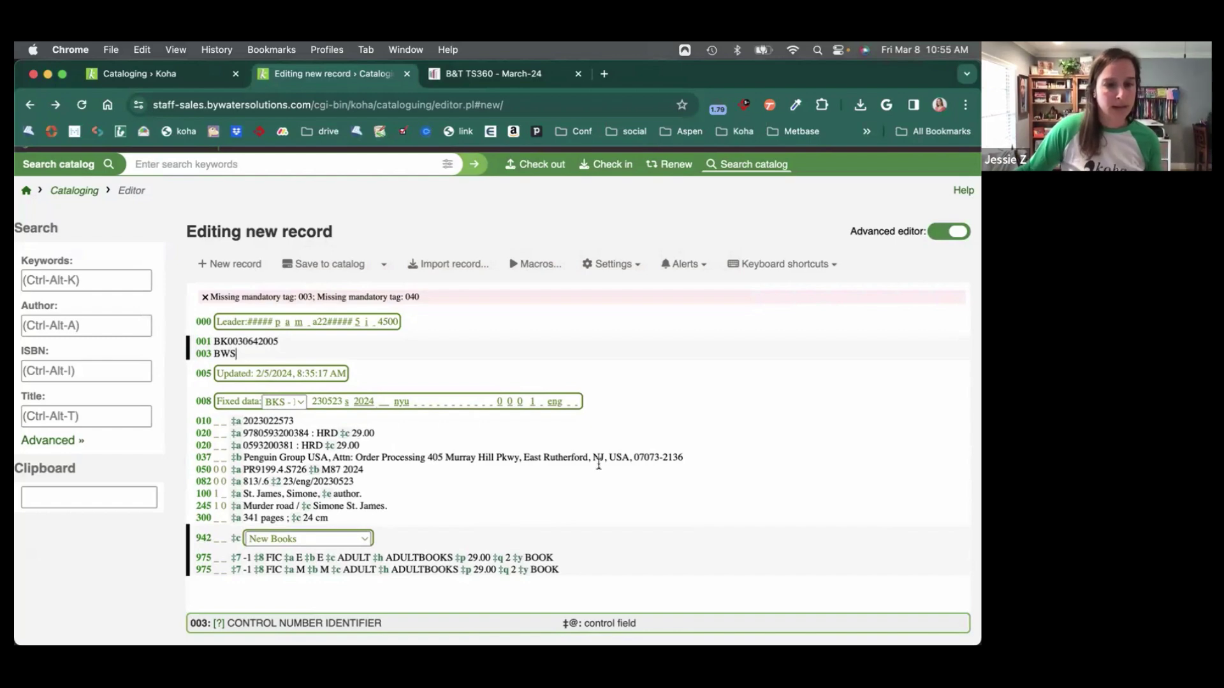
- Add a 040 cataloging source field with ‡c bws below field 037 and save the record to the catalog
click(690, 454)
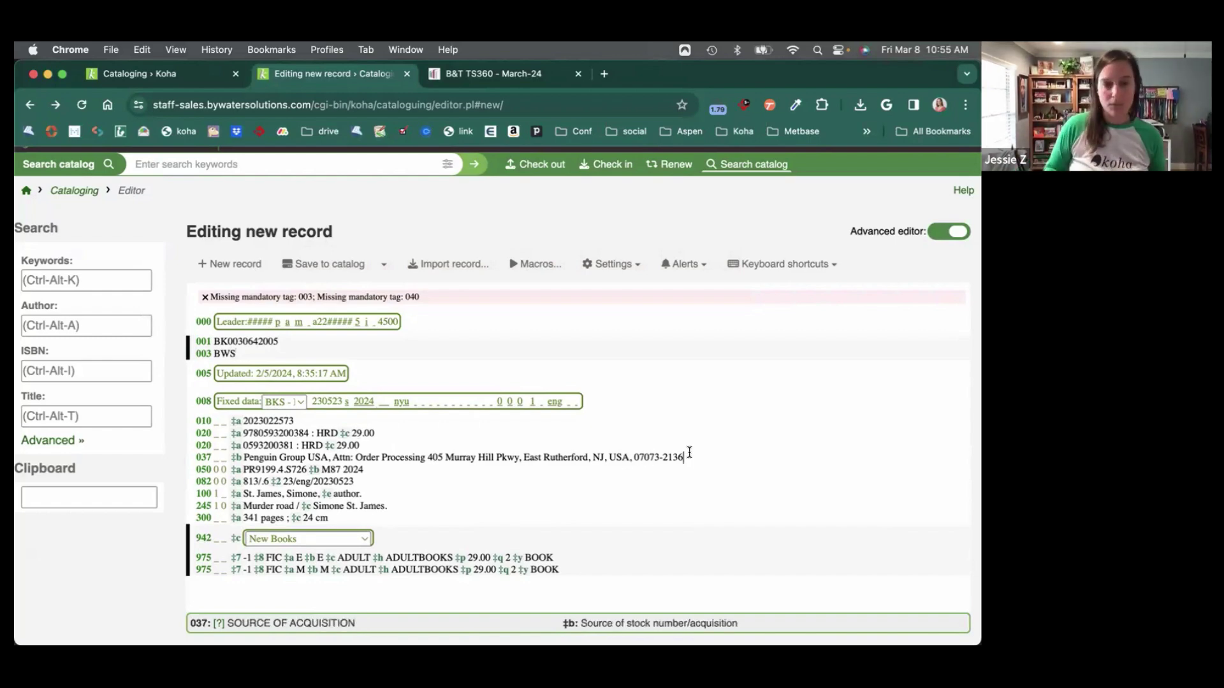
key(Return)
text(04)
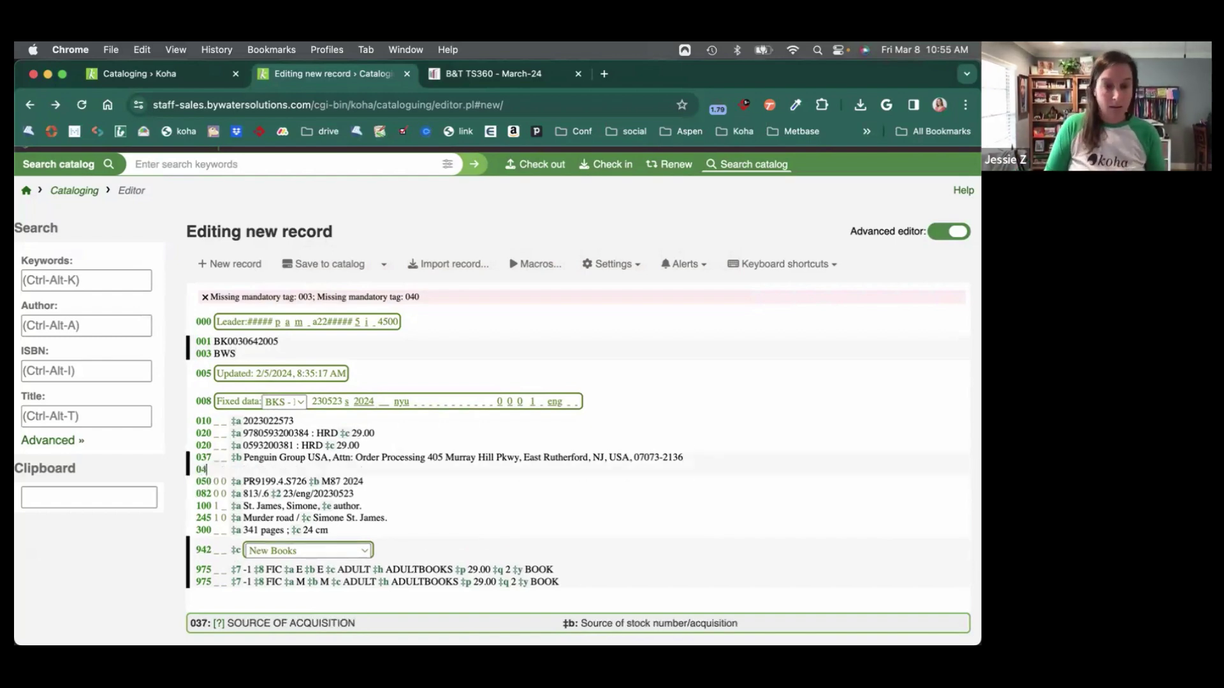
text(0 _ _)
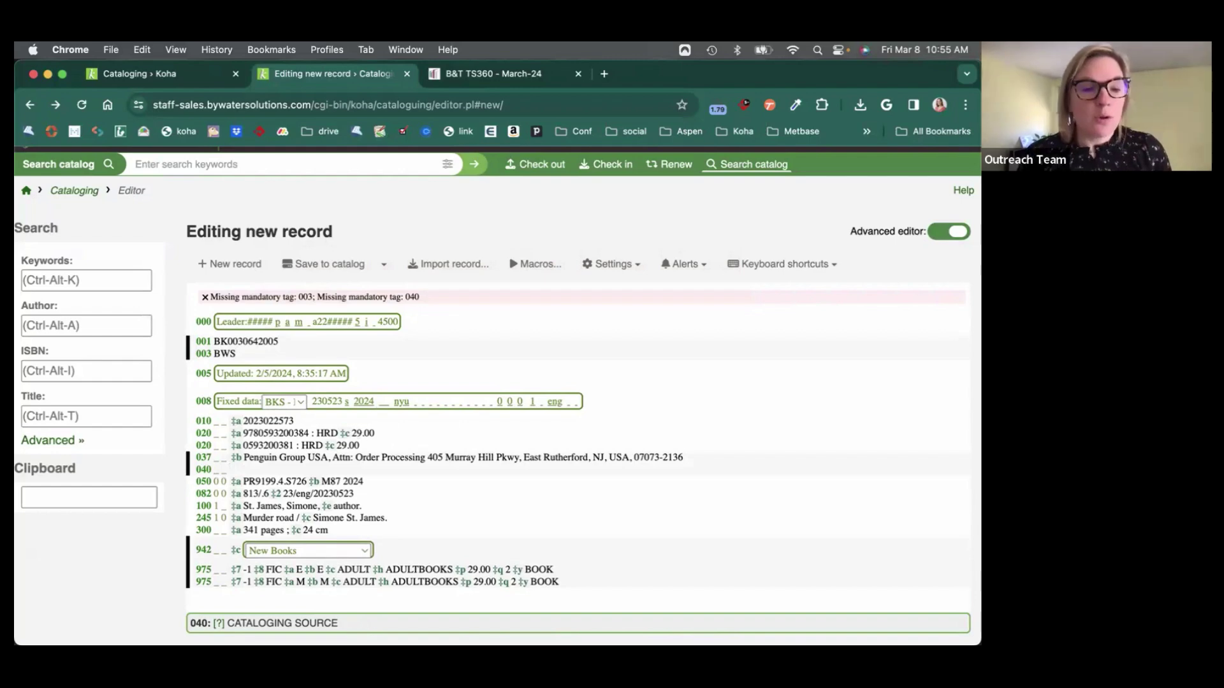
text($)
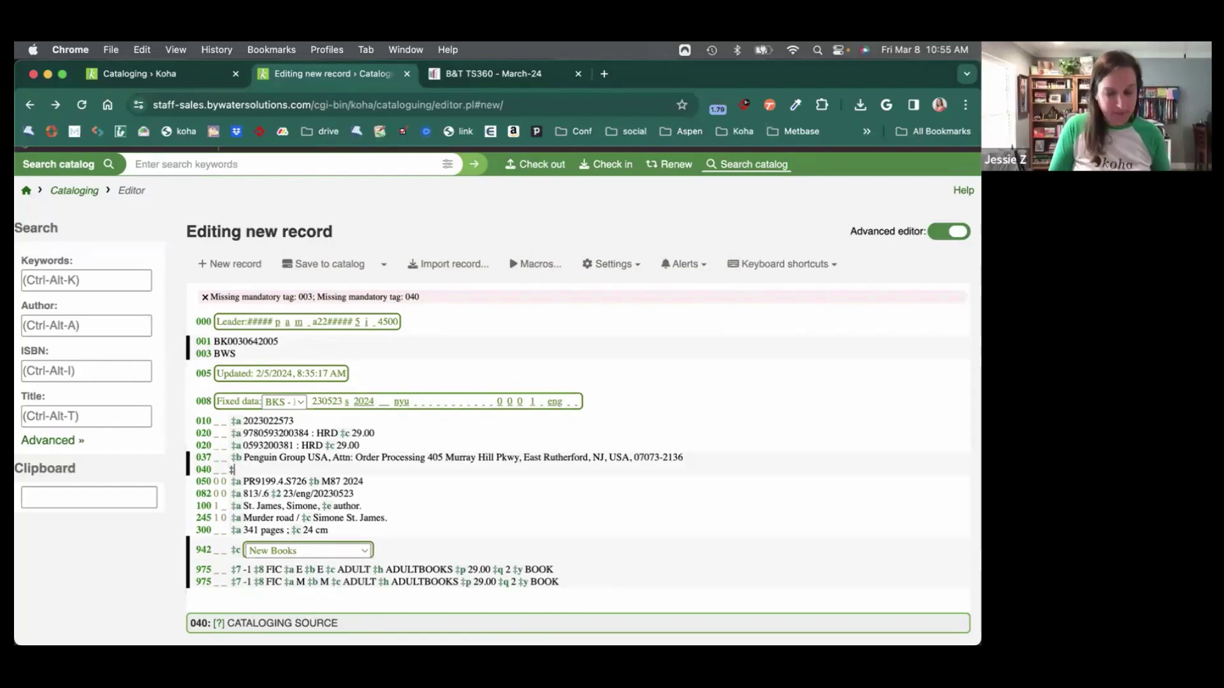
text(c)
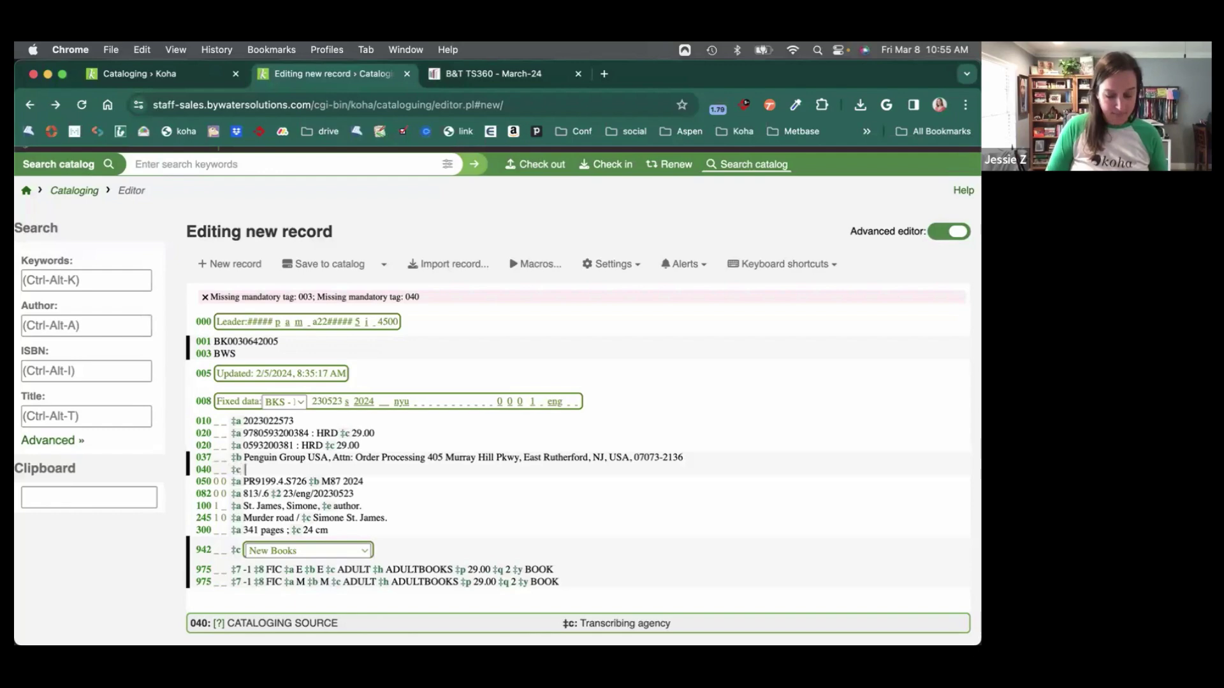
text(bws)
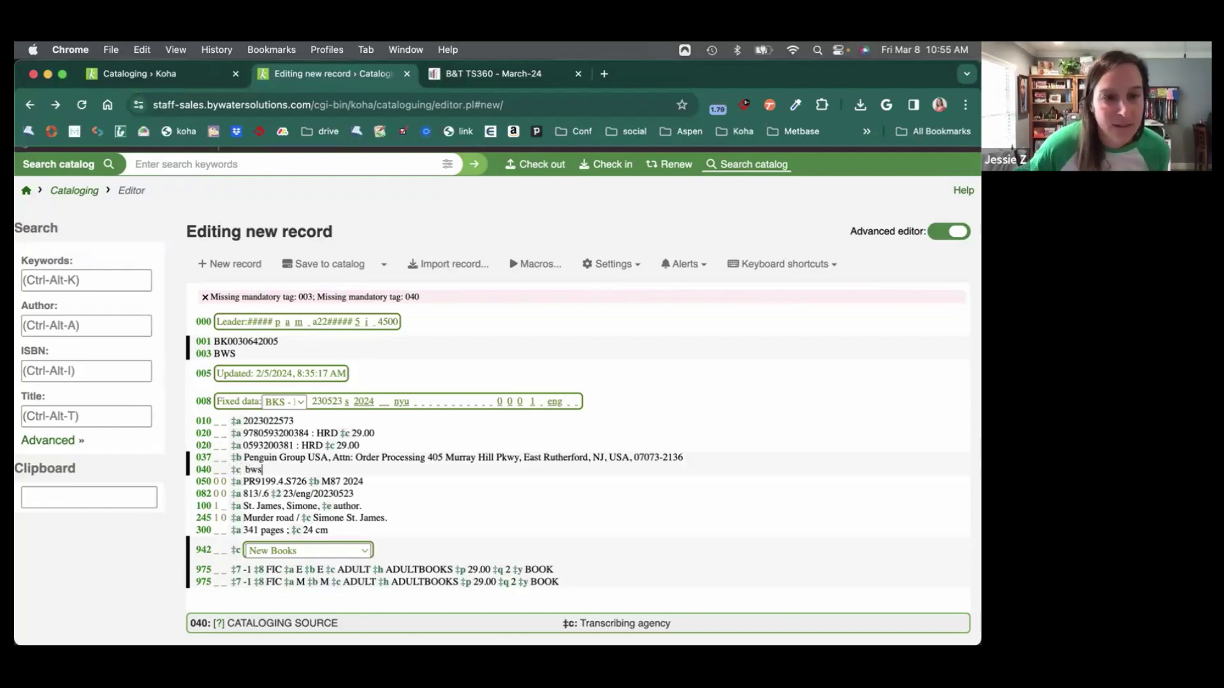
click(327, 266)
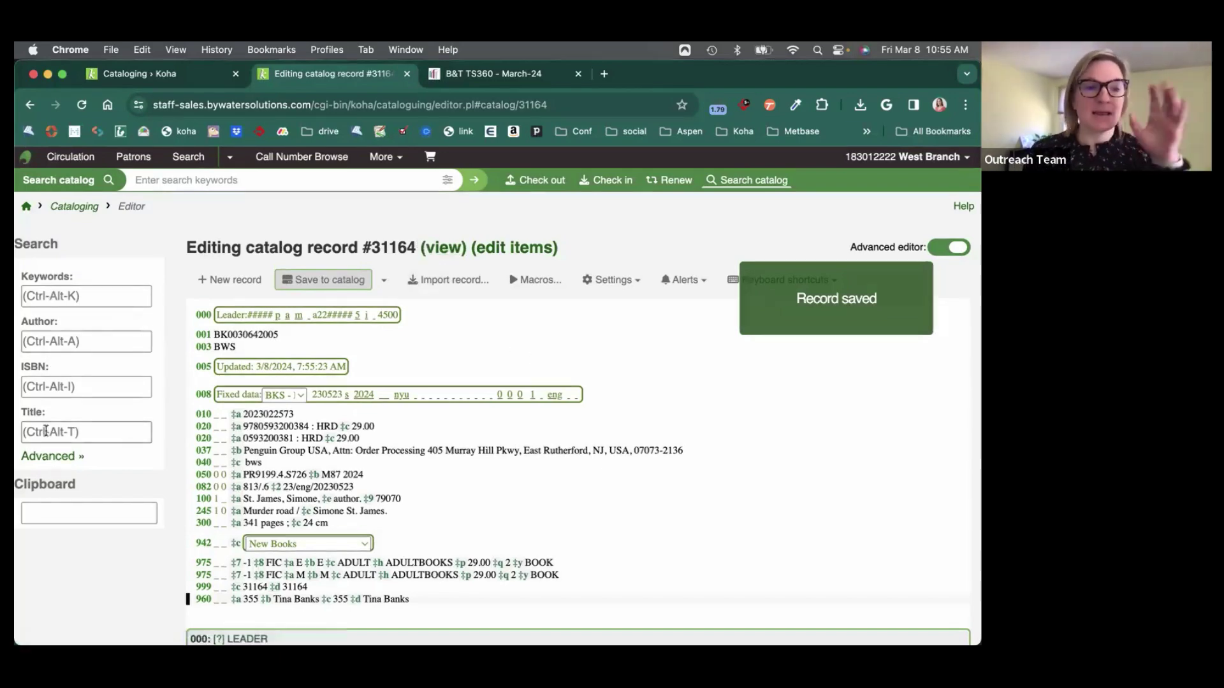
- Examine the advanced search form and its server list, include the local catalog among the servers, and close the form
click(48, 457)
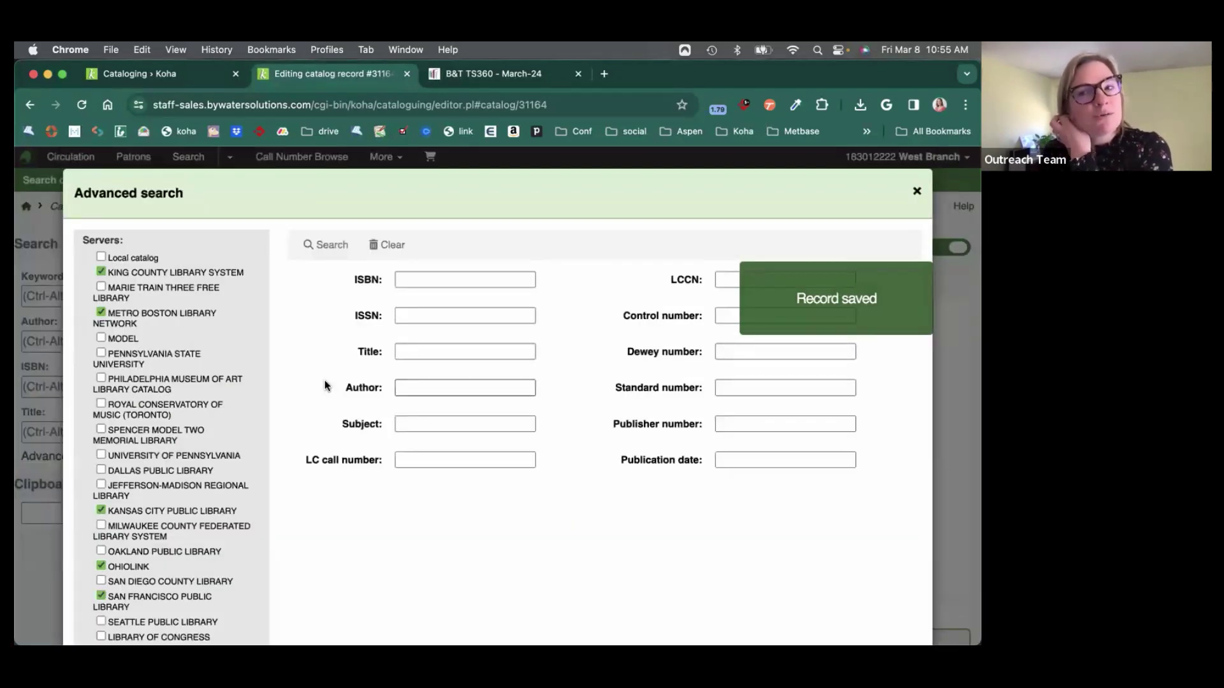
click(102, 259)
drag(162, 262, 109, 259)
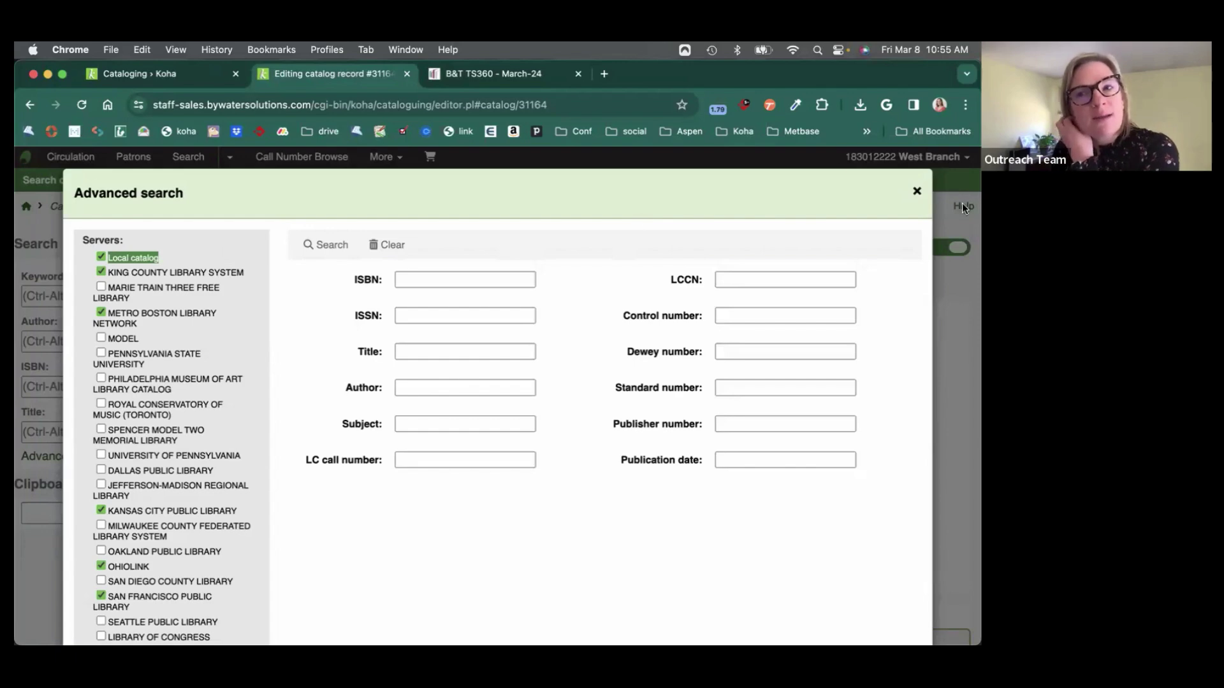
click(917, 193)
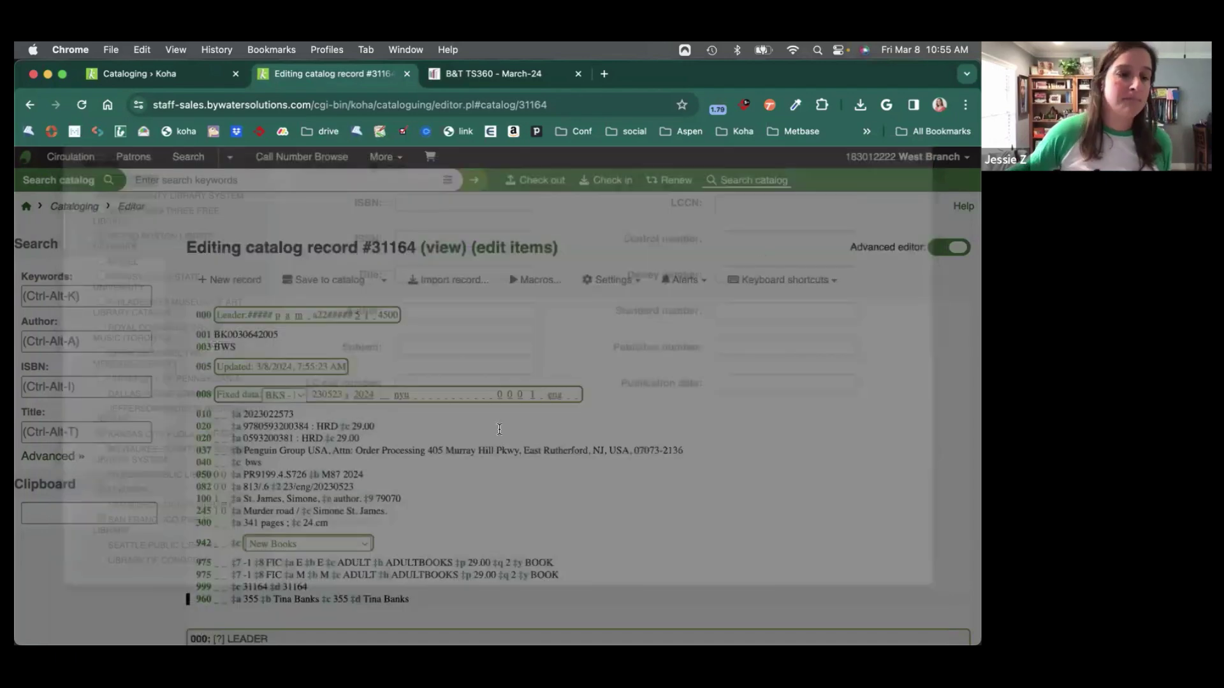
- Check the editor's clipboard area and open the catalog view of the saved Murder road record
click(62, 514)
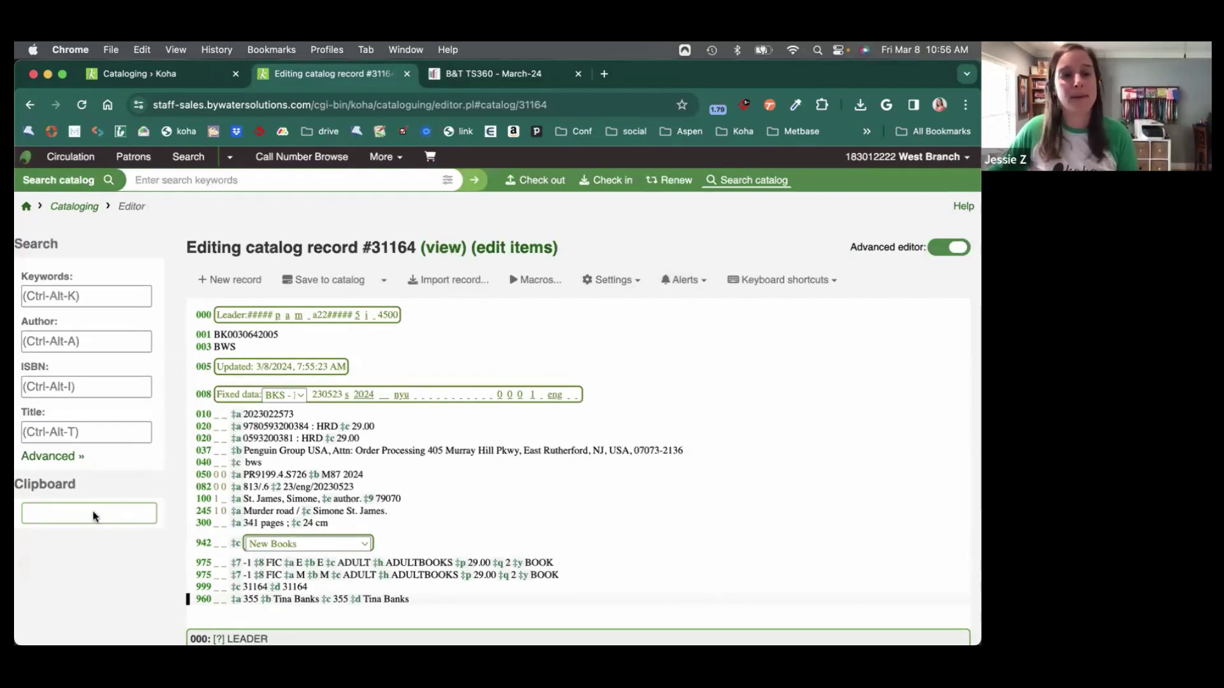
click(454, 251)
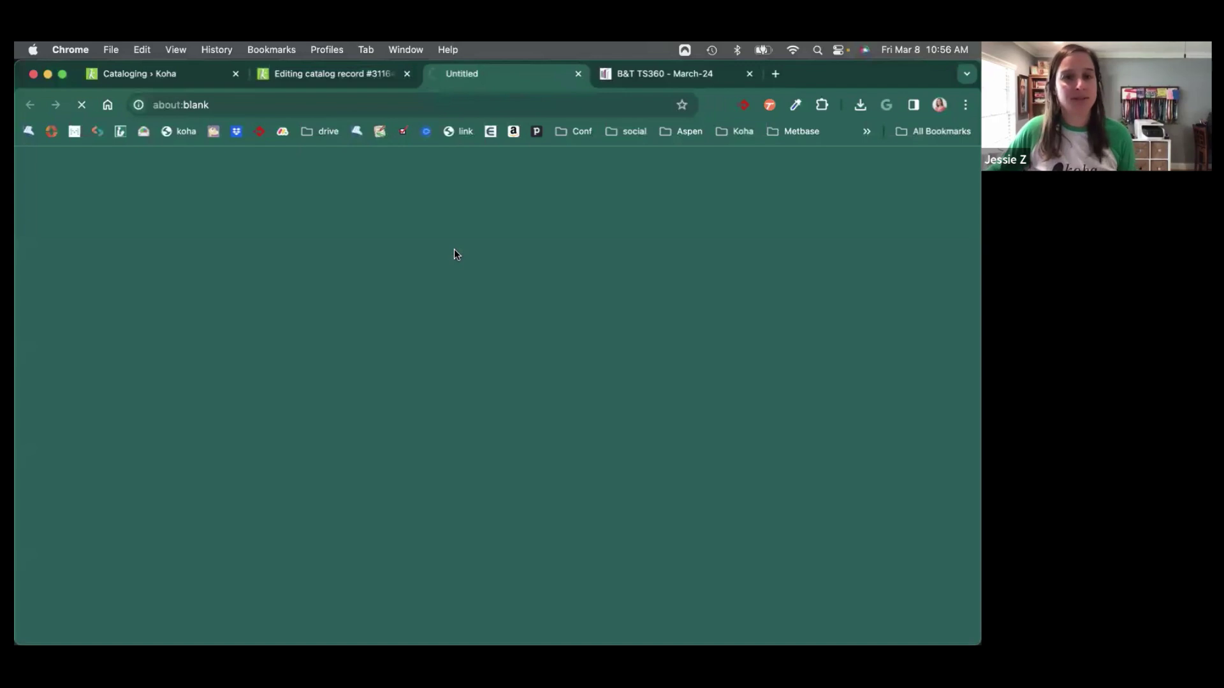